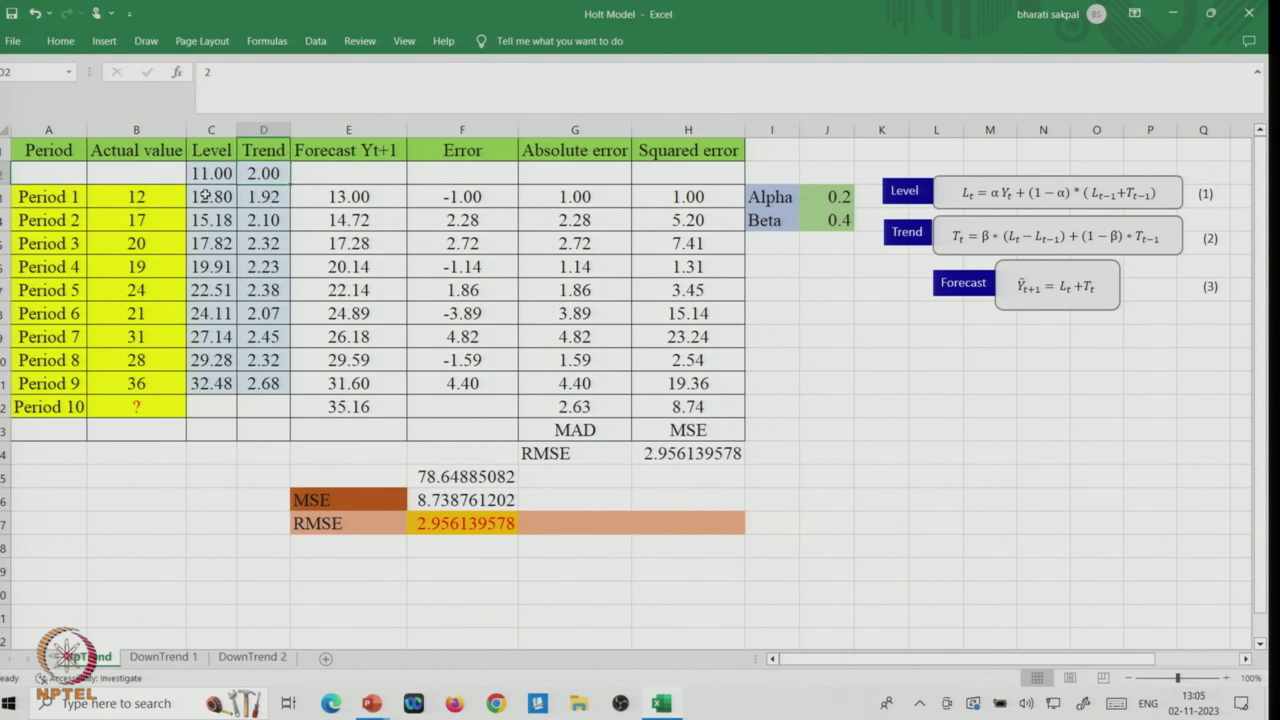
- Review the Period 1 forecast and level formulas, and fill the level formula down through Period 9
double_click(346, 197)
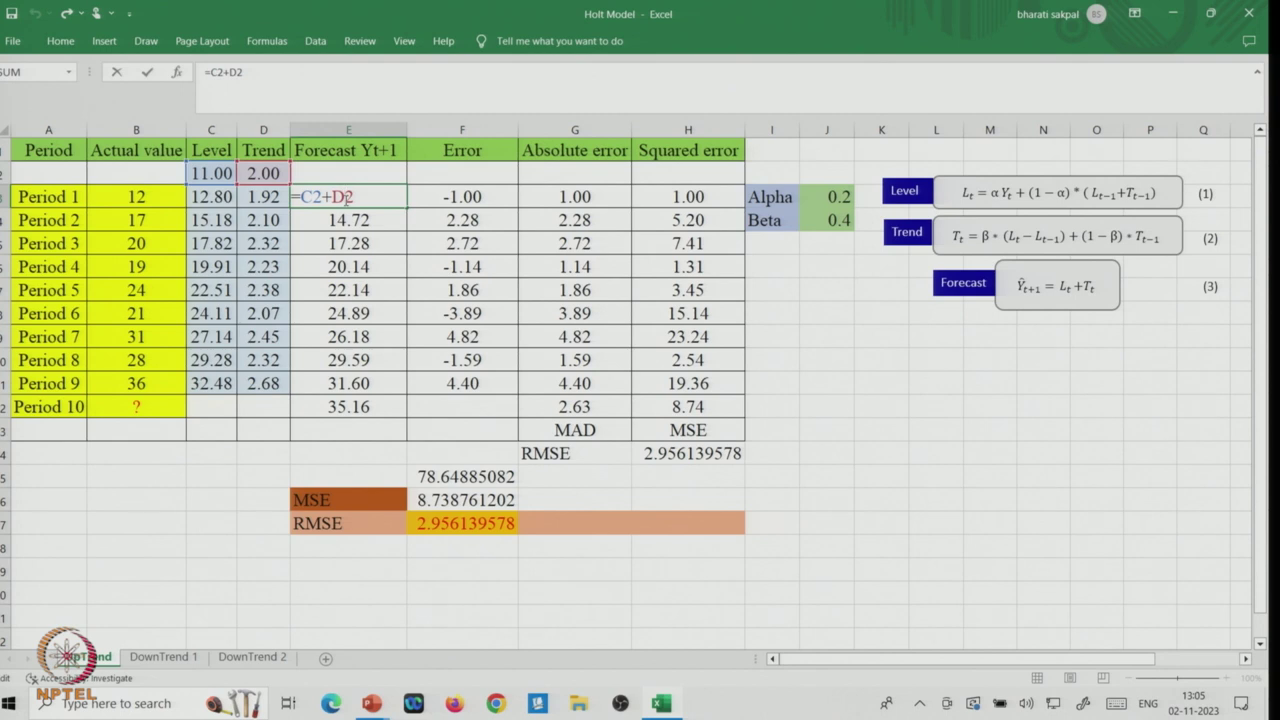
key("Return")
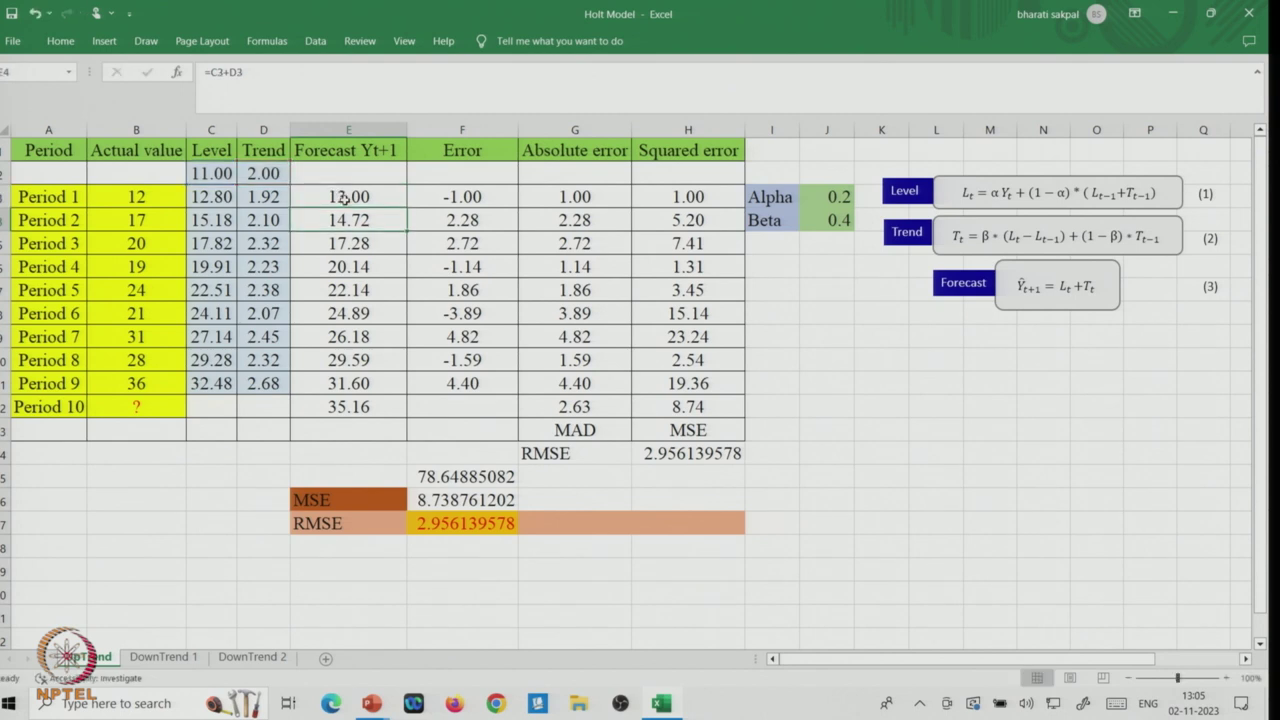
double_click(218, 199)
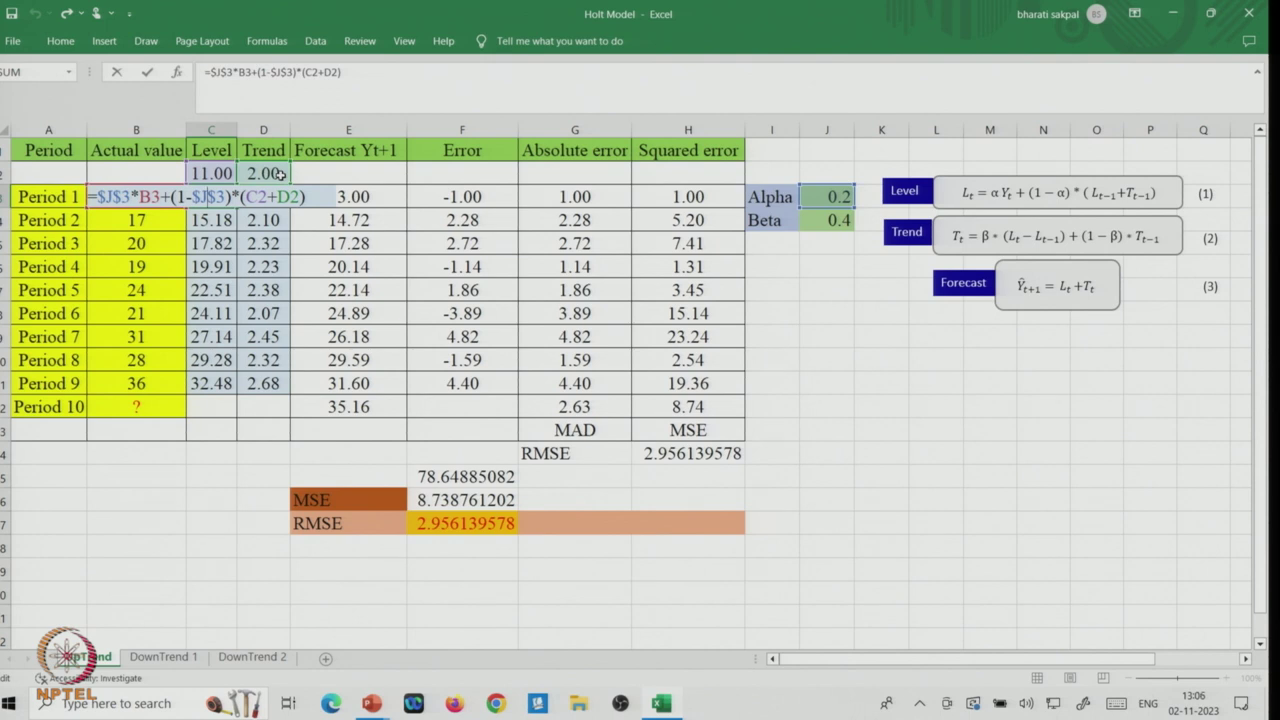
key("Return")
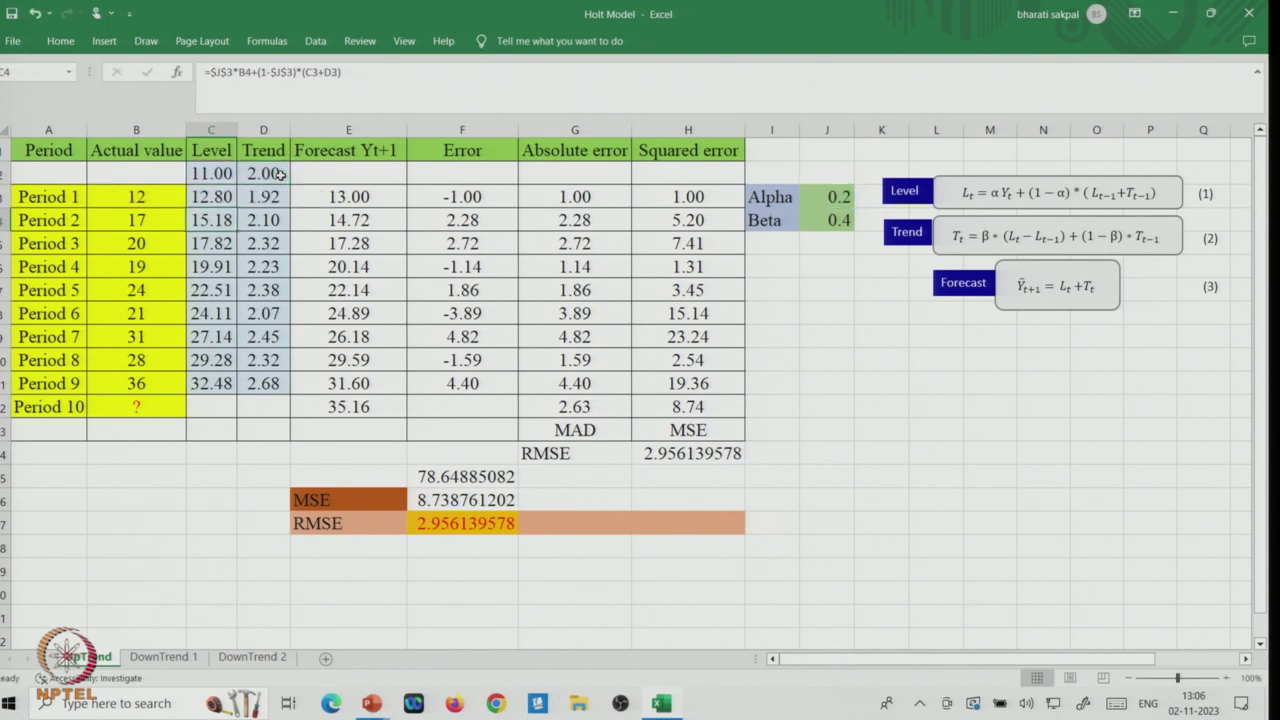
left_click(232, 204)
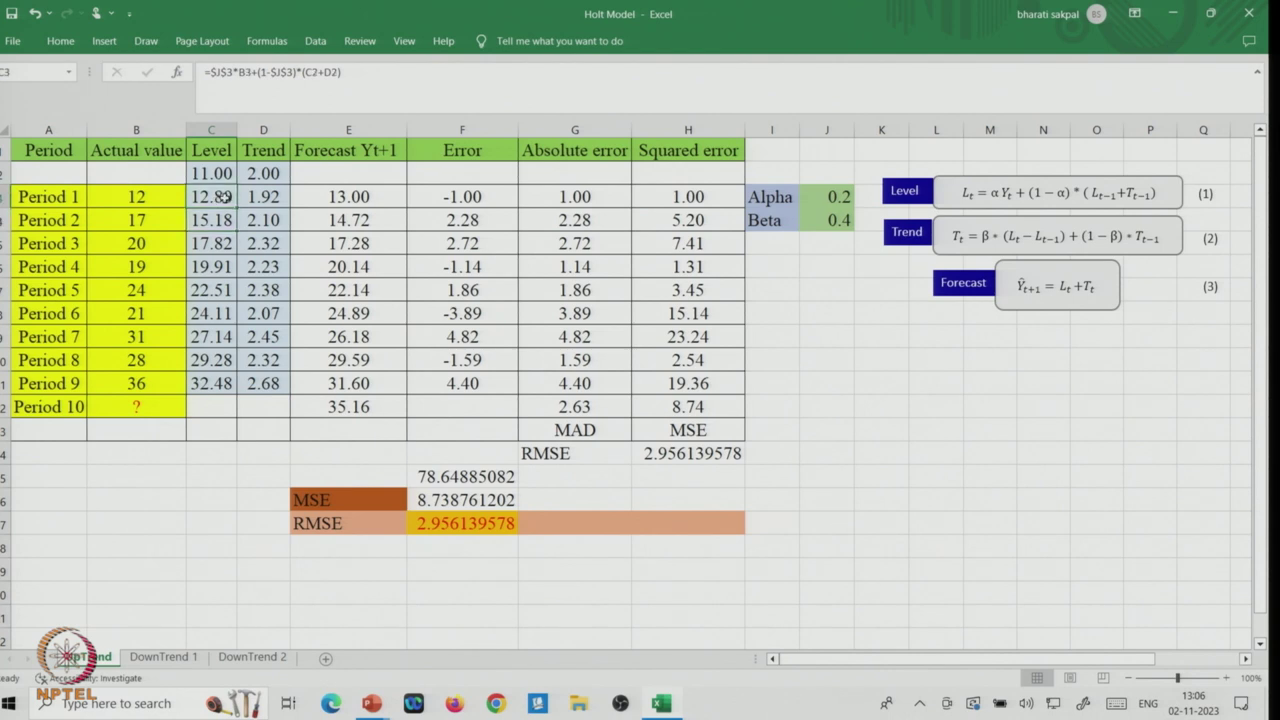
left_click_drag(239, 207, 240, 397)
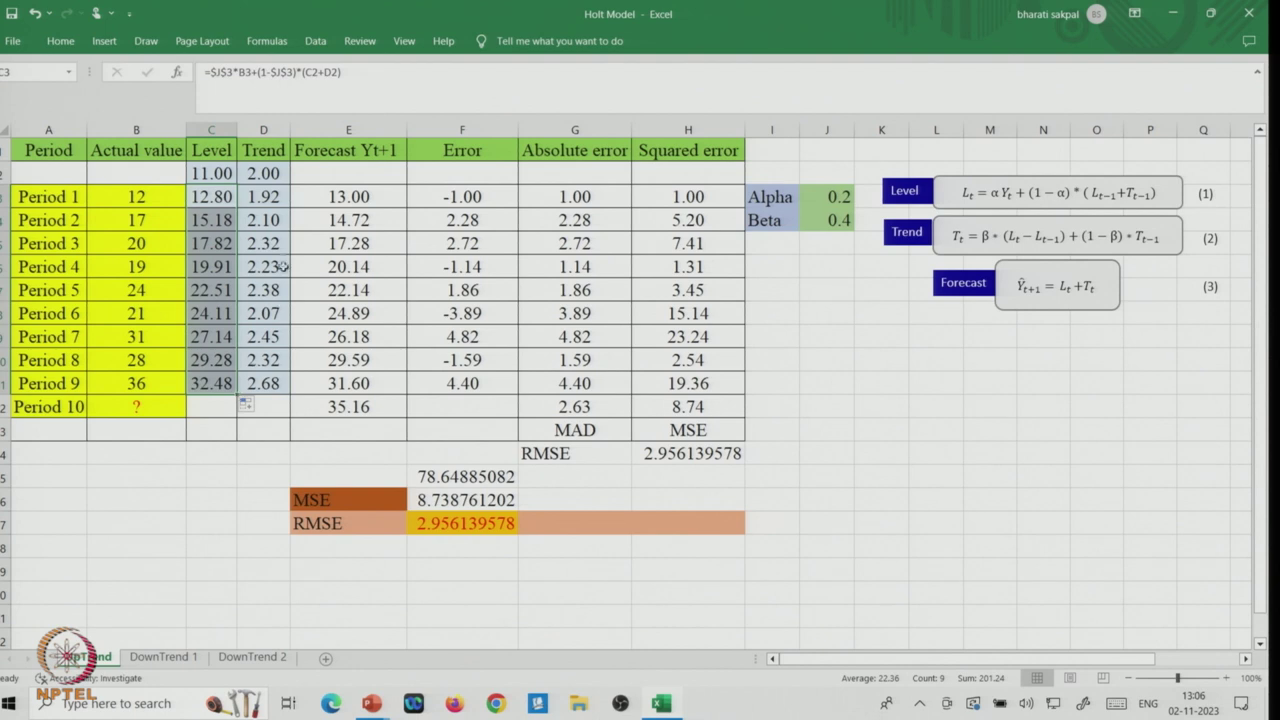
- Review the Period 1 trend formula and fill it down through Period 9
left_click(212, 198)
left_click(261, 198)
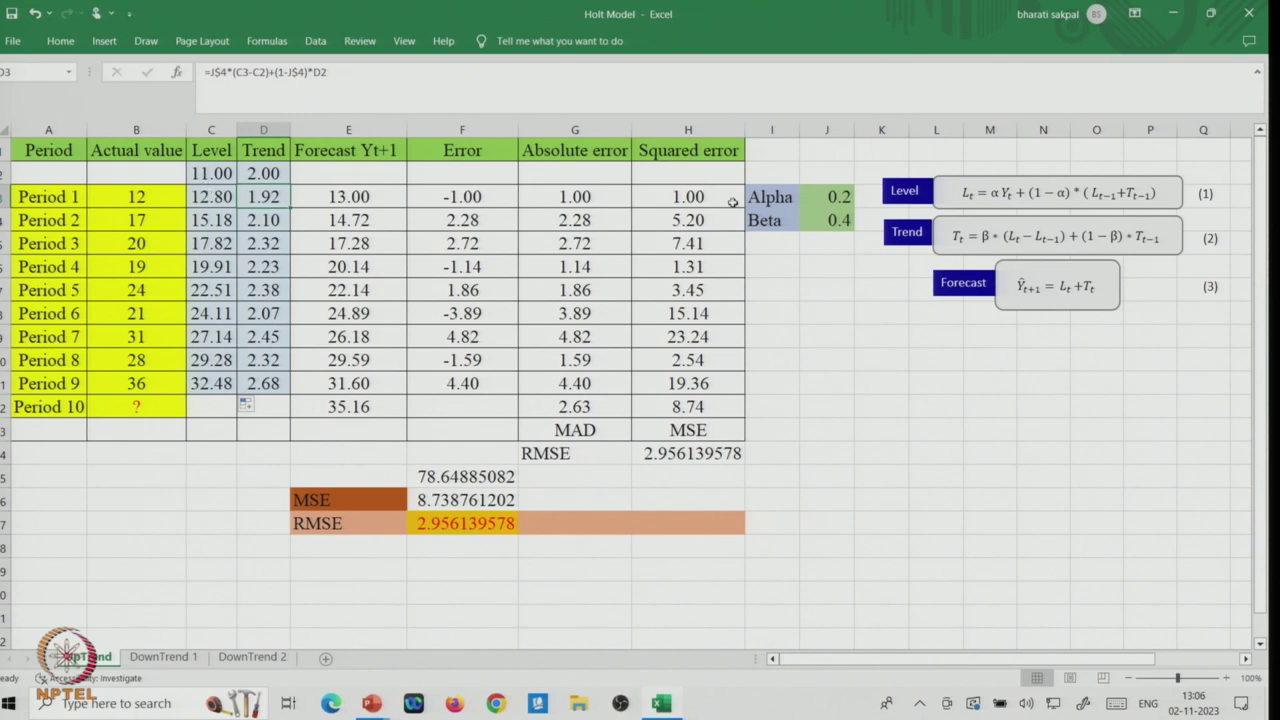
left_click(273, 172)
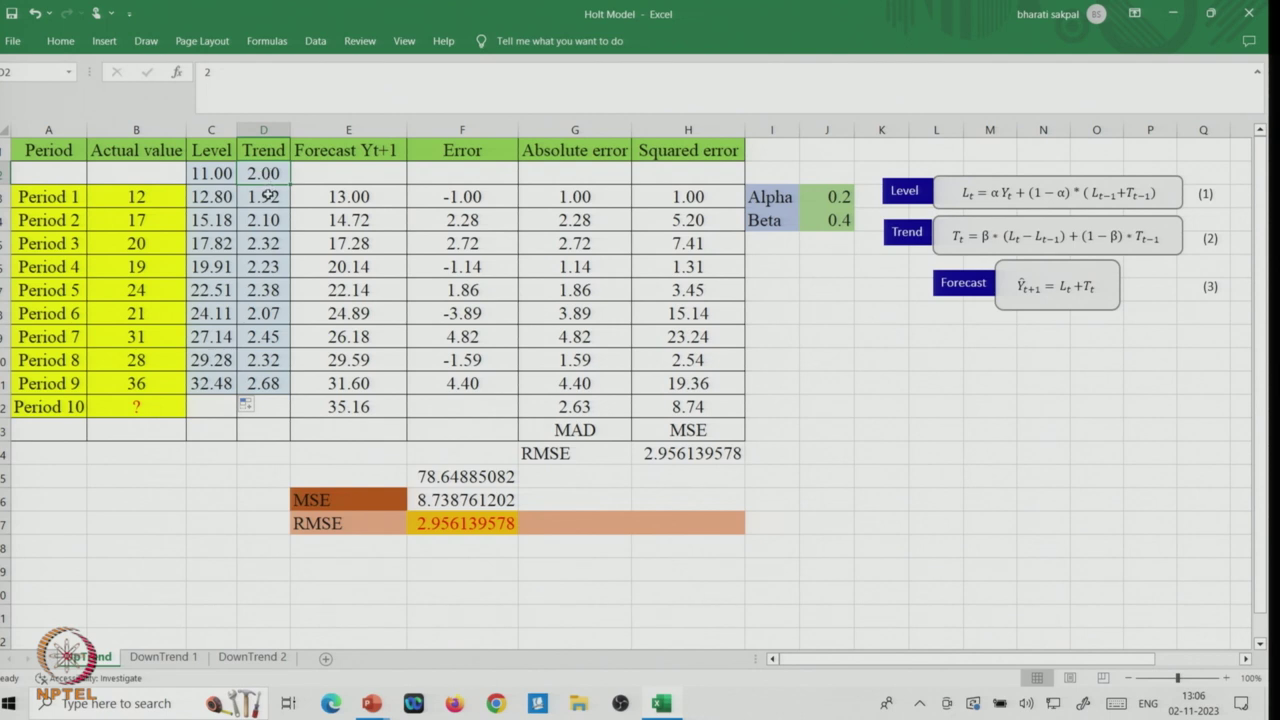
double_click(269, 194)
key("Return")
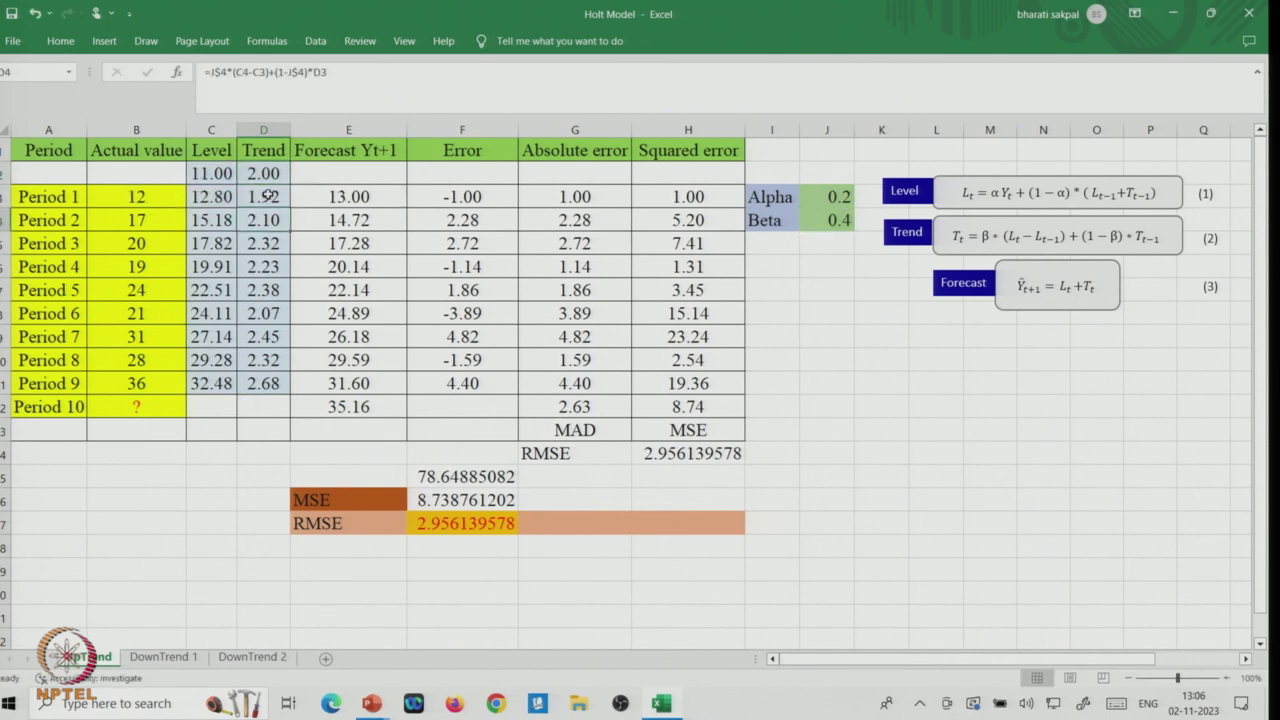
left_click(274, 196)
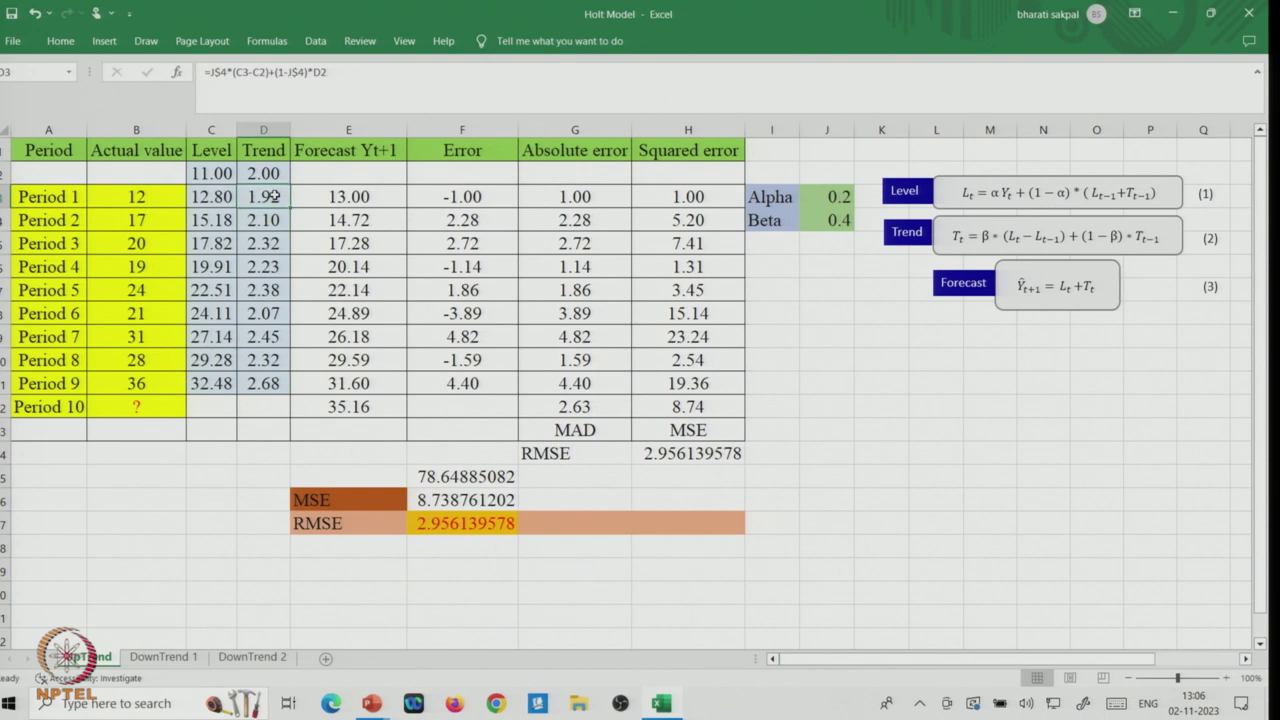
left_click_drag(291, 207, 296, 389)
- Examine the formula behind the Period 10 forecast
left_click(210, 408)
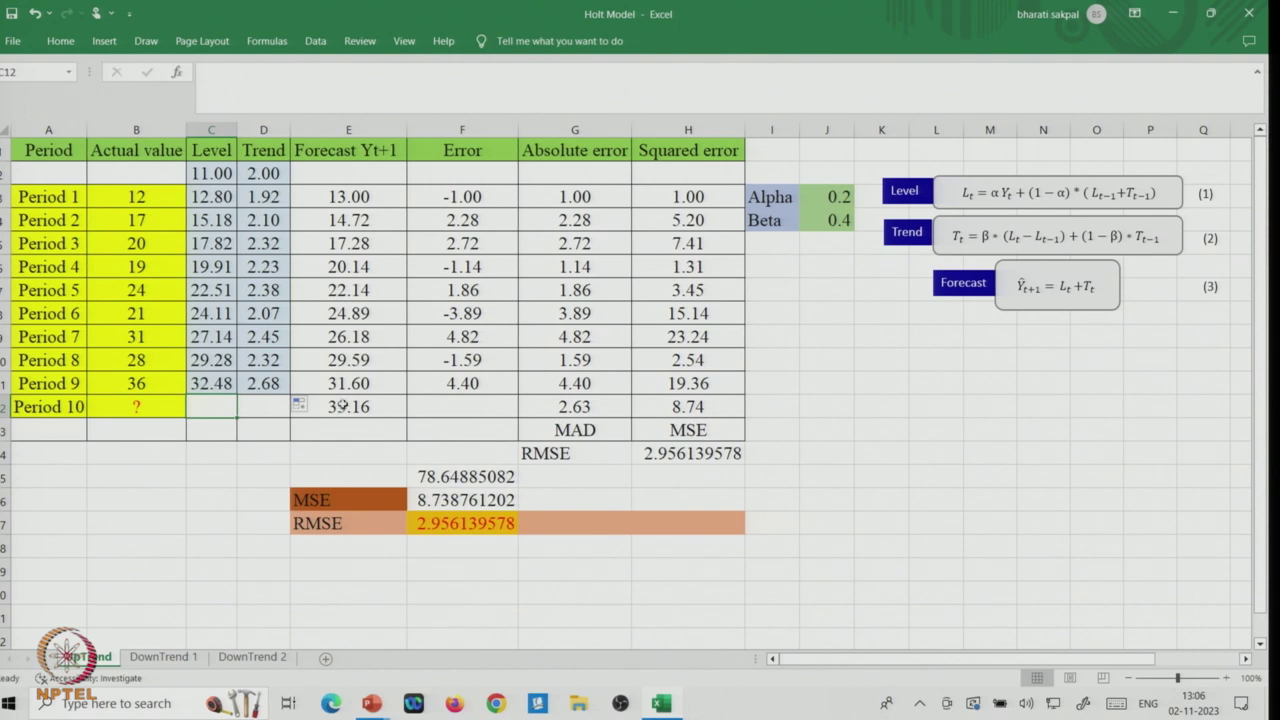
double_click(344, 406)
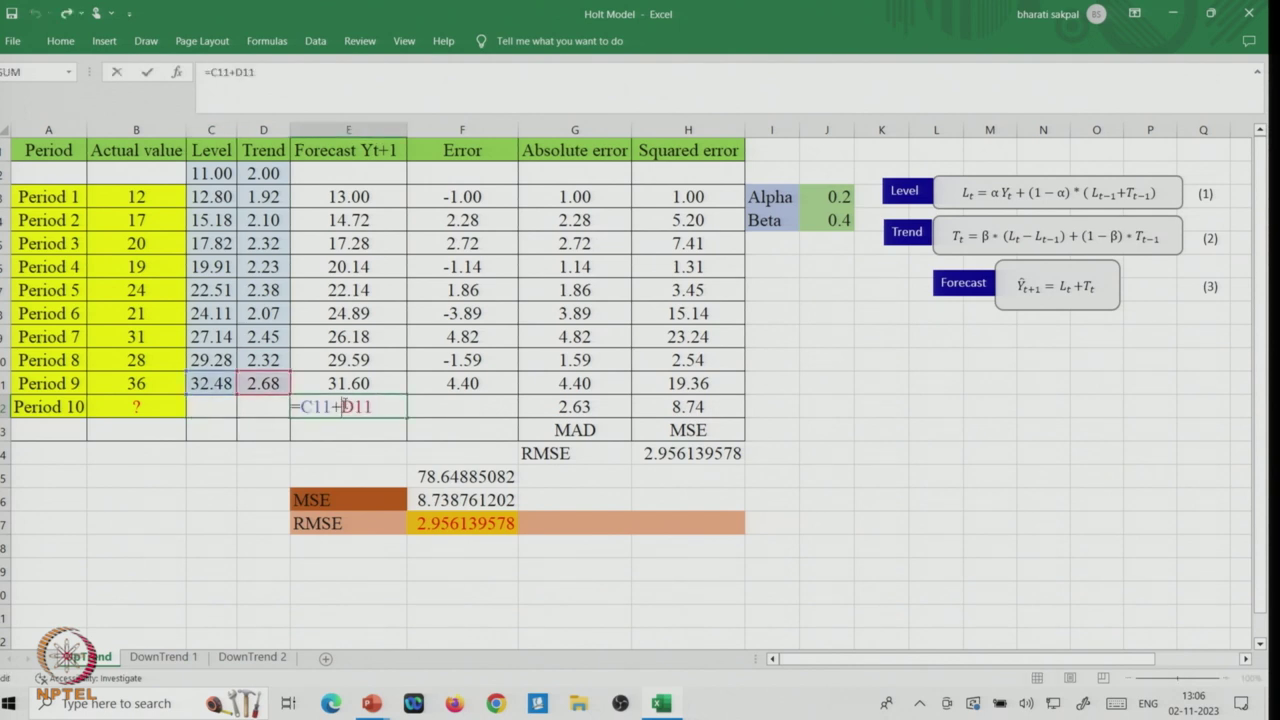
key("Return")
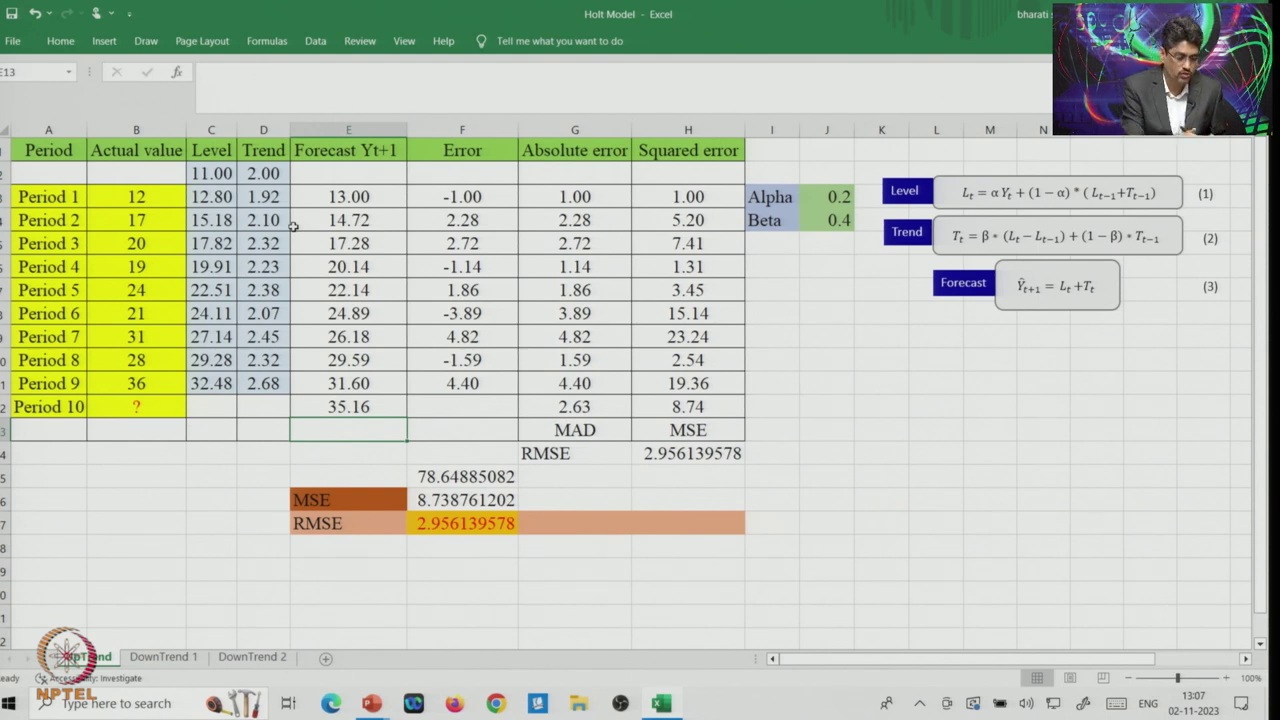
- Circle the initial trend value in ink and draw a link between the Period 1 actual value and the initial level
left_click_drag(266, 165, 229, 190)
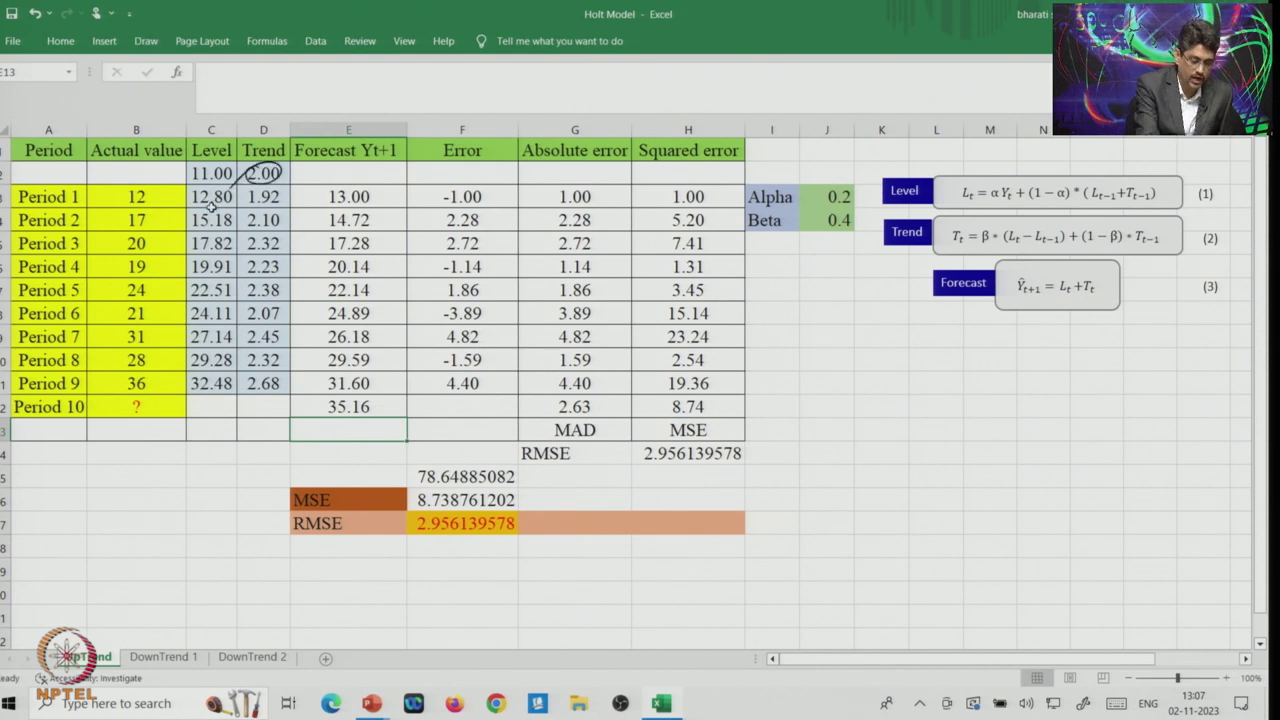
mouse_move(146, 193)
left_mouse_down()
mouse_move(196, 168)
mouse_move(133, 190)
mouse_move(145, 195)
left_mouse_up()
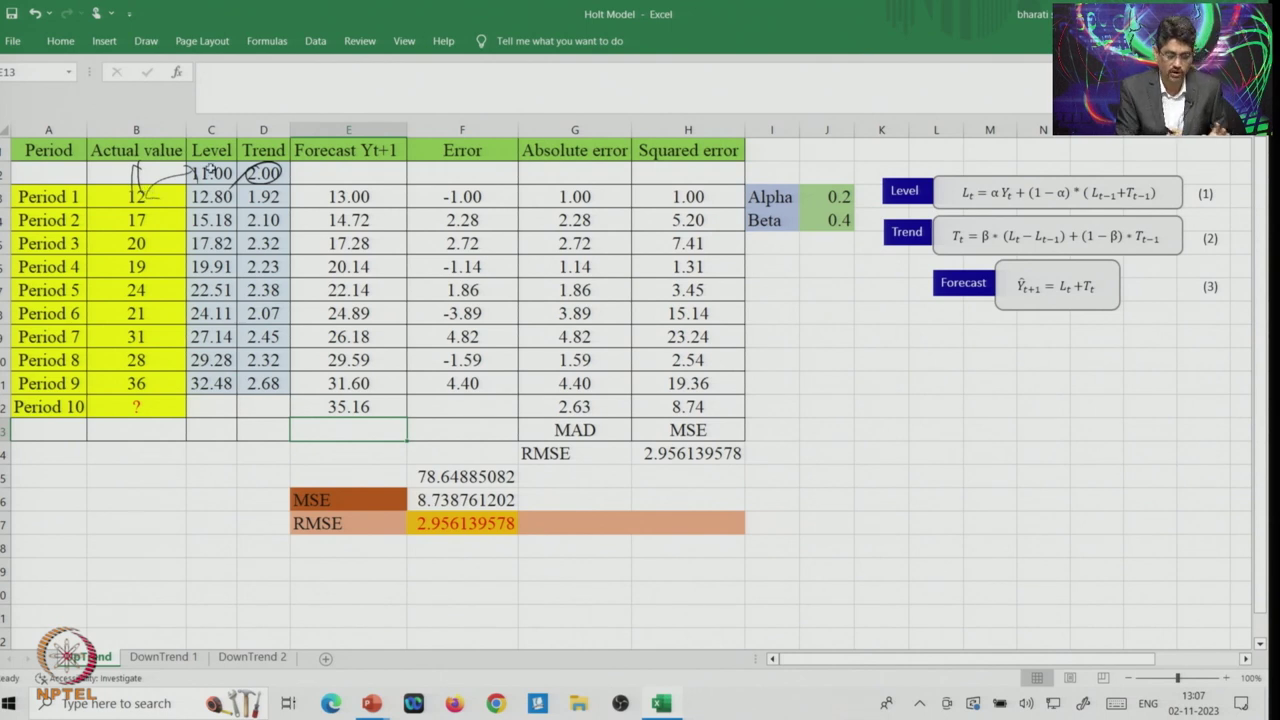
- Draw ink check marks at the Period 10 forecast and the Alpha and Beta values, plus a downward arrow beside the Trend column
left_click_drag(350, 433, 412, 376)
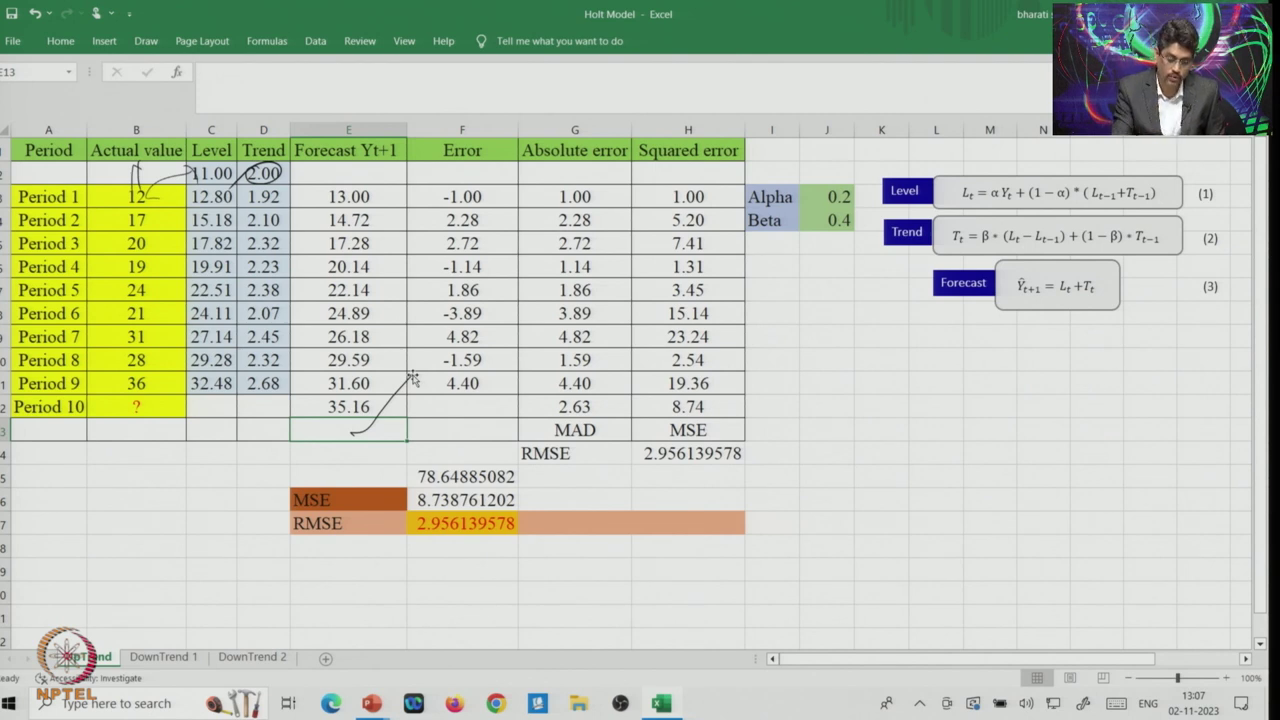
left_click_drag(841, 155, 810, 197)
left_click_drag(793, 241, 846, 197)
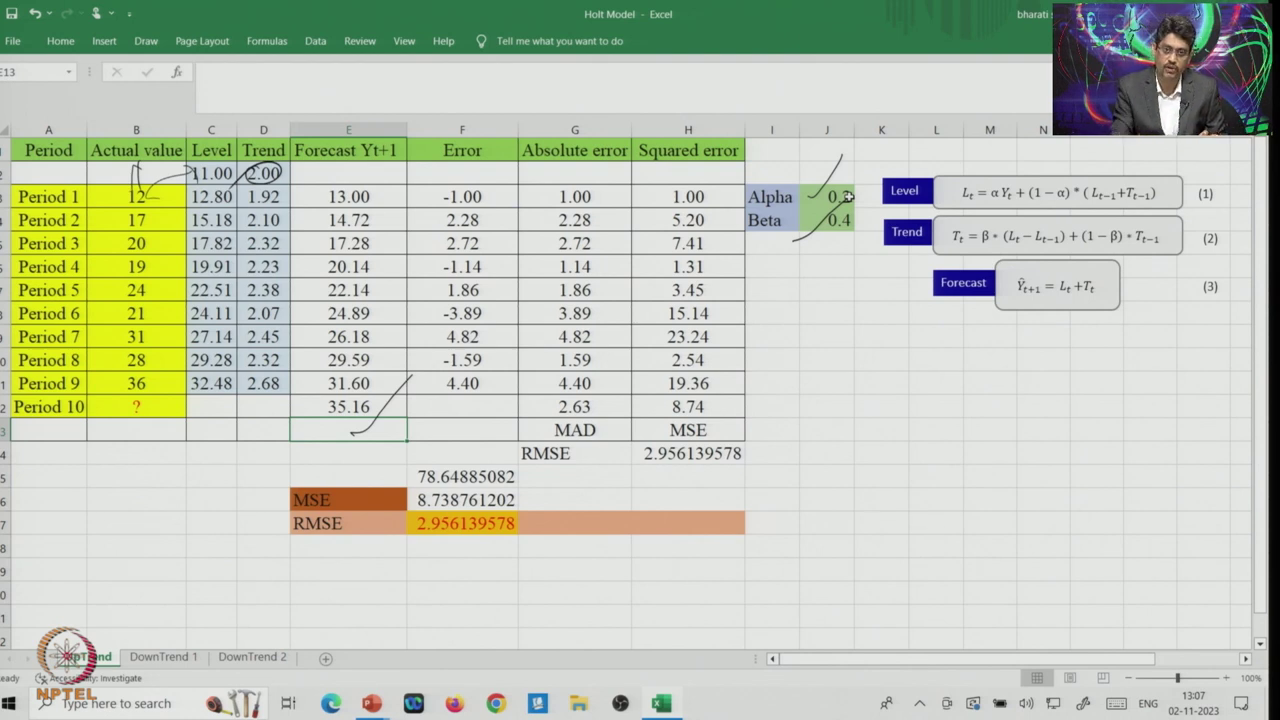
left_click_drag(815, 256, 850, 231)
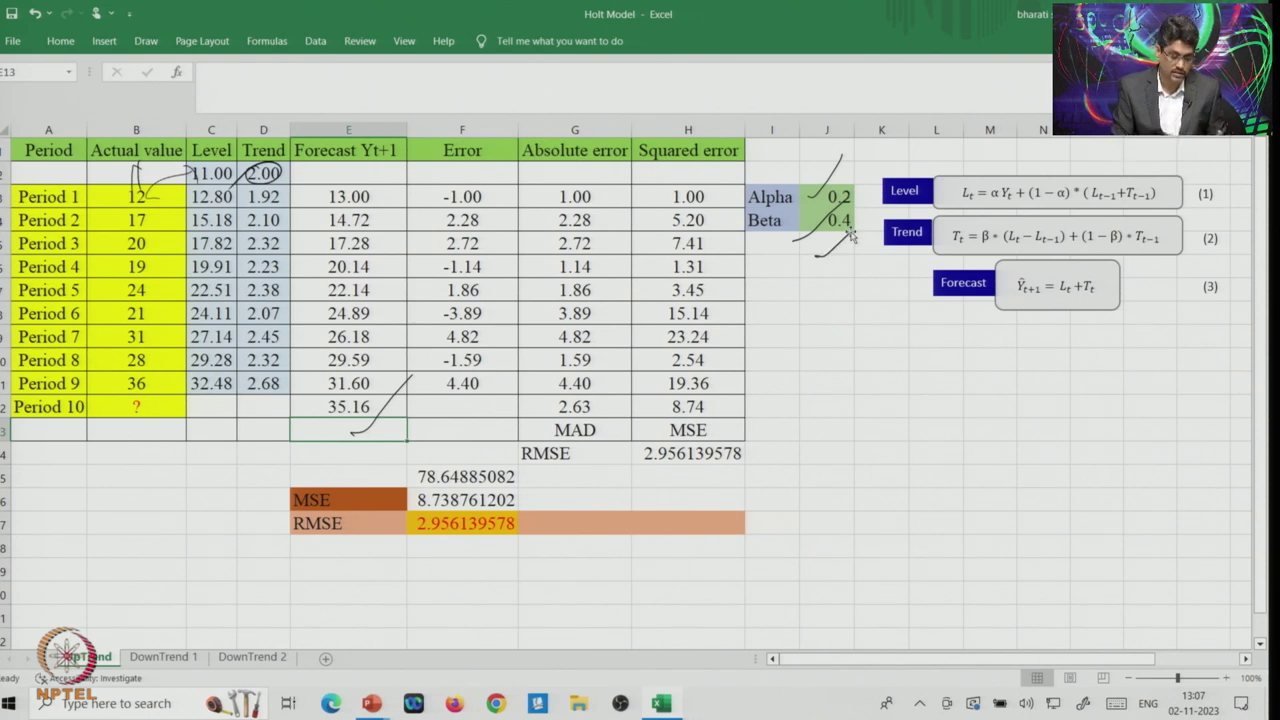
mouse_move(297, 210)
left_mouse_down()
mouse_move(298, 395)
mouse_move(335, 355)
left_mouse_up()
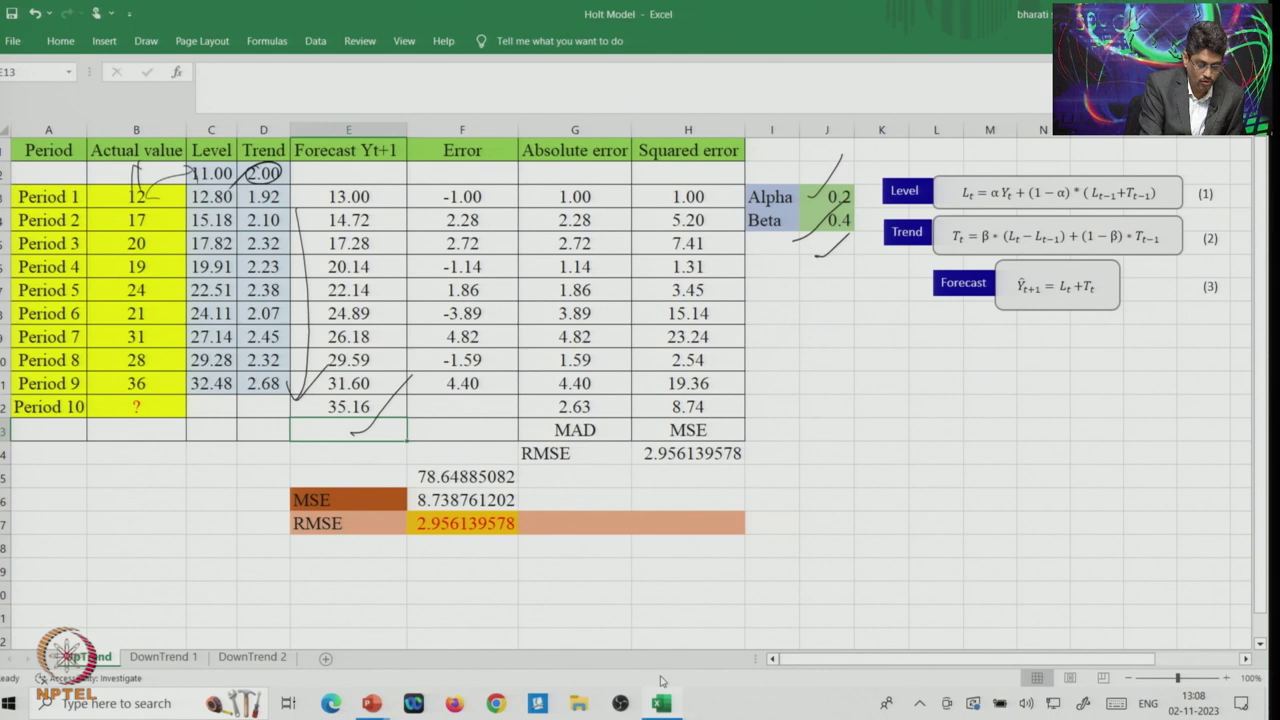
left_click_drag(342, 431, 396, 389)
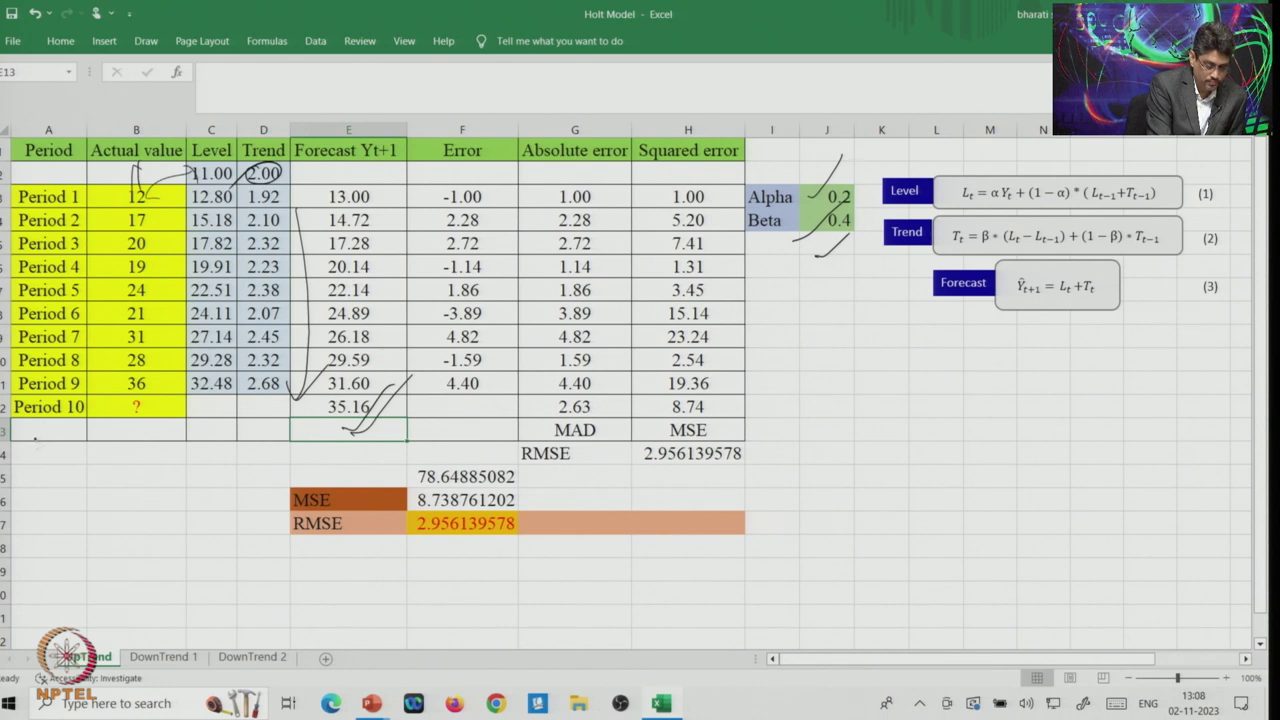
- Handwrite Y11 below the Period 10 row and its calculation 32.48 + 2 × 2.68 under the Forecast column, underlining the Period 9 level
mouse_move(34, 439)
left_mouse_down()
mouse_move(56, 432)
mouse_move(60, 459)
left_mouse_up()
mouse_move(63, 444)
left_mouse_down()
mouse_move(72, 458)
mouse_move(262, 452)
mouse_move(270, 487)
left_mouse_up()
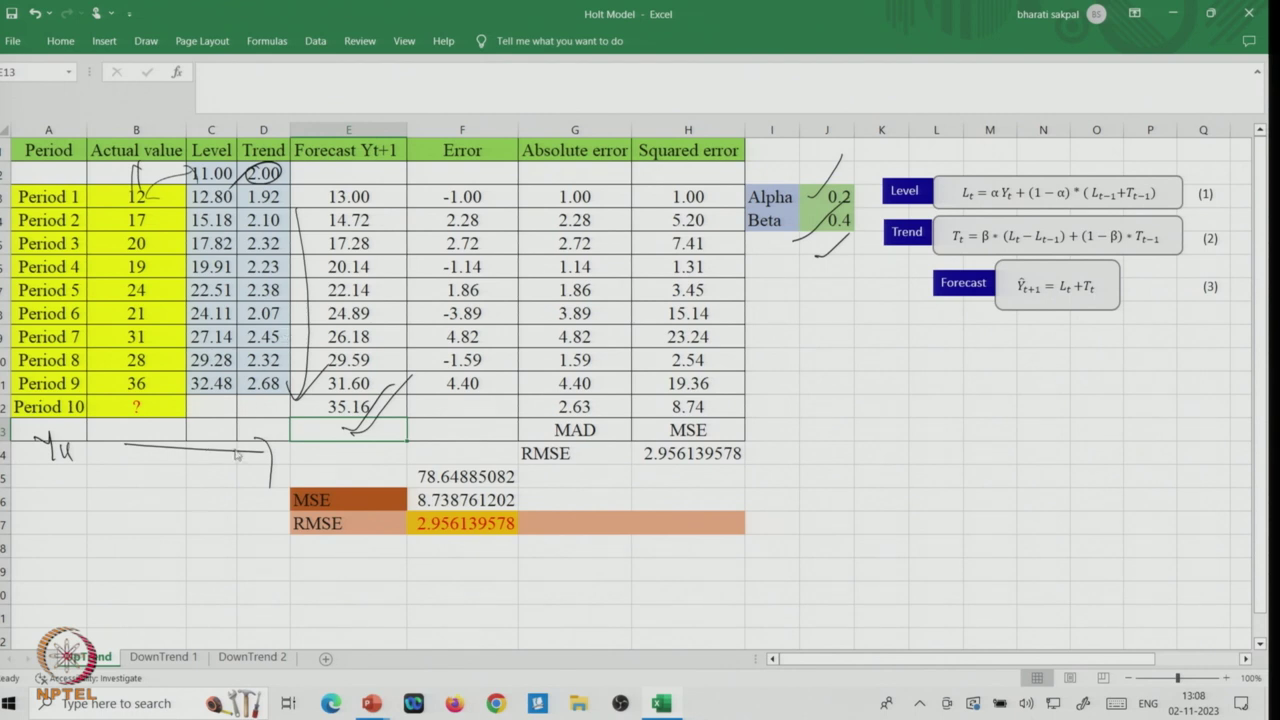
left_click_drag(193, 403, 224, 395)
mouse_move(298, 452)
left_mouse_down()
mouse_move(302, 467)
mouse_move(352, 436)
mouse_move(398, 450)
left_mouse_up()
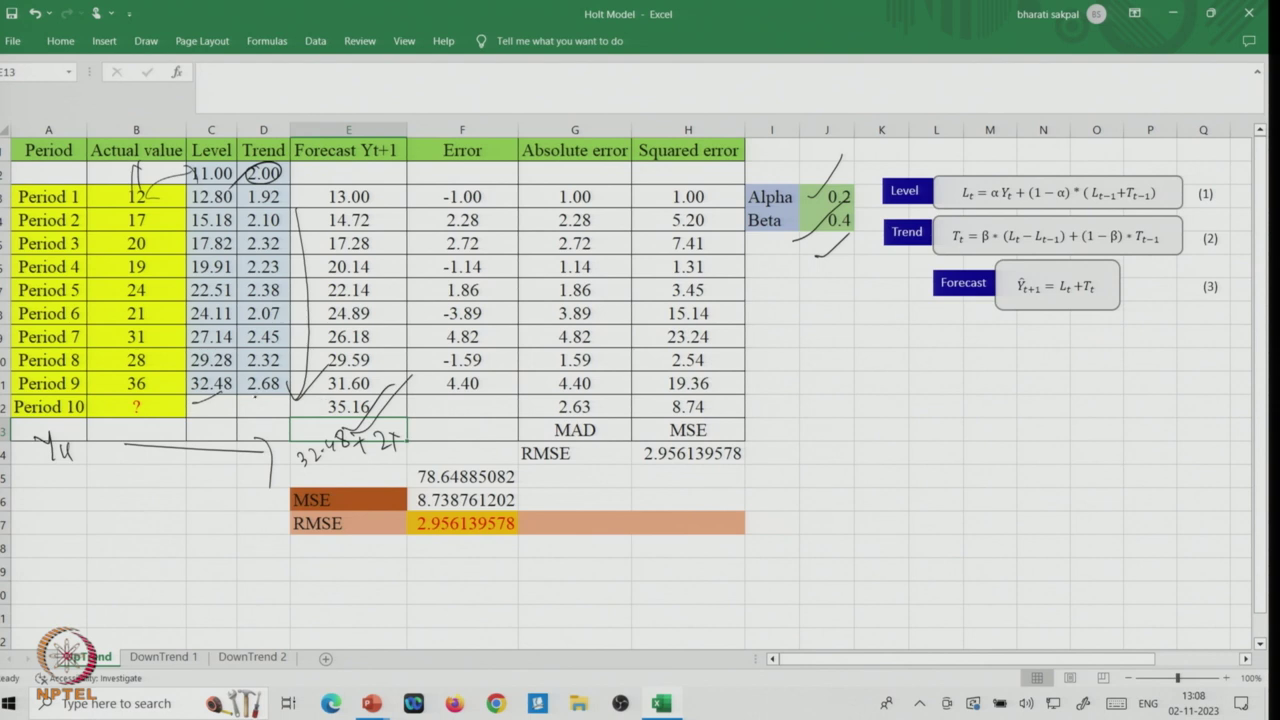
left_click_drag(402, 436, 420, 422)
left_click_drag(422, 418, 438, 420)
mouse_move(382, 464)
left_mouse_down()
mouse_move(394, 474)
mouse_move(420, 450)
mouse_move(410, 466)
mouse_move(434, 456)
mouse_move(426, 424)
left_mouse_up()
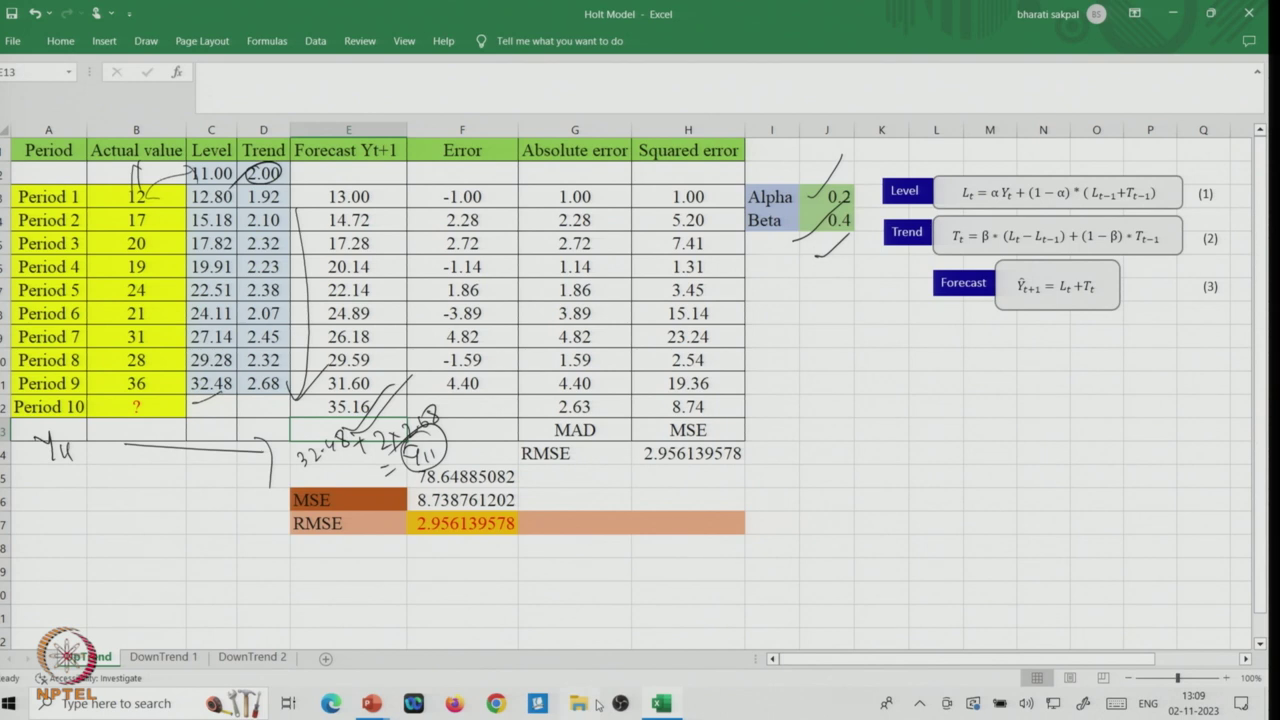
- Underline the forecast equation in ink and handwrite the general form Ŷt+1 = Lt + m Tt in the empty area below it
mouse_move(1000, 332)
left_mouse_down()
mouse_move(1100, 310)
mouse_move(1012, 335)
left_mouse_up()
mouse_move(876, 500)
left_mouse_down()
mouse_move(868, 520)
mouse_move(882, 526)
mouse_move(926, 520)
mouse_move(859, 480)
mouse_move(860, 497)
left_mouse_up()
left_click_drag(932, 485, 948, 486)
left_click_drag(970, 462, 999, 486)
left_click_drag(993, 476, 1016, 472)
left_click_drag(1007, 466, 1022, 462)
left_click_drag(1026, 450, 1047, 440)
left_click_drag(1060, 428, 1080, 419)
left_click_drag(1070, 422, 1068, 444)
mouse_move(1082, 430)
left_mouse_down()
mouse_move(1093, 441)
mouse_move(1050, 457)
mouse_move(1058, 480)
left_mouse_up()
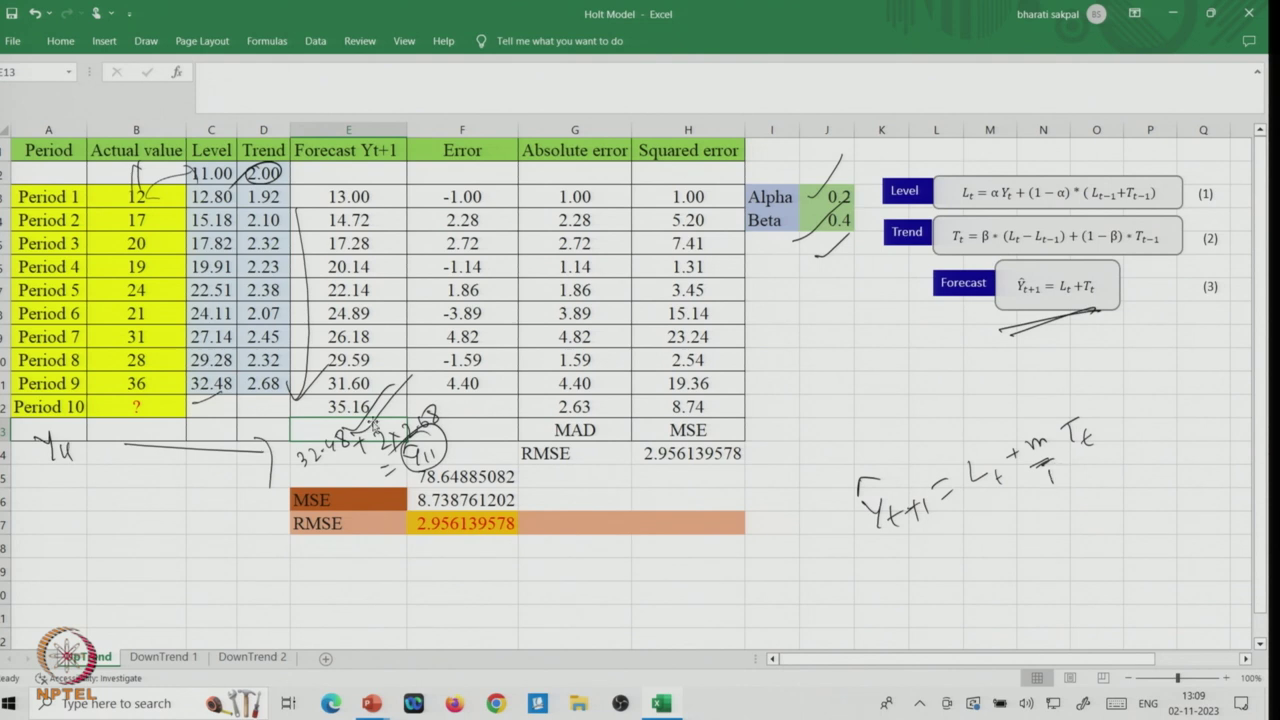
- Add circled 2 and 3 beneath m and the labels Y11 and Y12, and circle Lt and Tt in the handwritten formula
mouse_move(1053, 498)
left_mouse_down()
mouse_move(1066, 516)
mouse_move(1056, 488)
left_mouse_up()
left_click_drag(908, 566, 918, 594)
left_click_drag(922, 568, 938, 580)
mouse_move(1068, 526)
left_mouse_down()
mouse_move(1074, 548)
mouse_move(1060, 550)
mouse_move(1072, 518)
left_mouse_up()
left_click_drag(934, 604, 946, 620)
left_click_drag(952, 612, 982, 614)
mouse_move(1094, 395)
left_mouse_down()
mouse_move(1138, 568)
mouse_move(988, 640)
left_mouse_up()
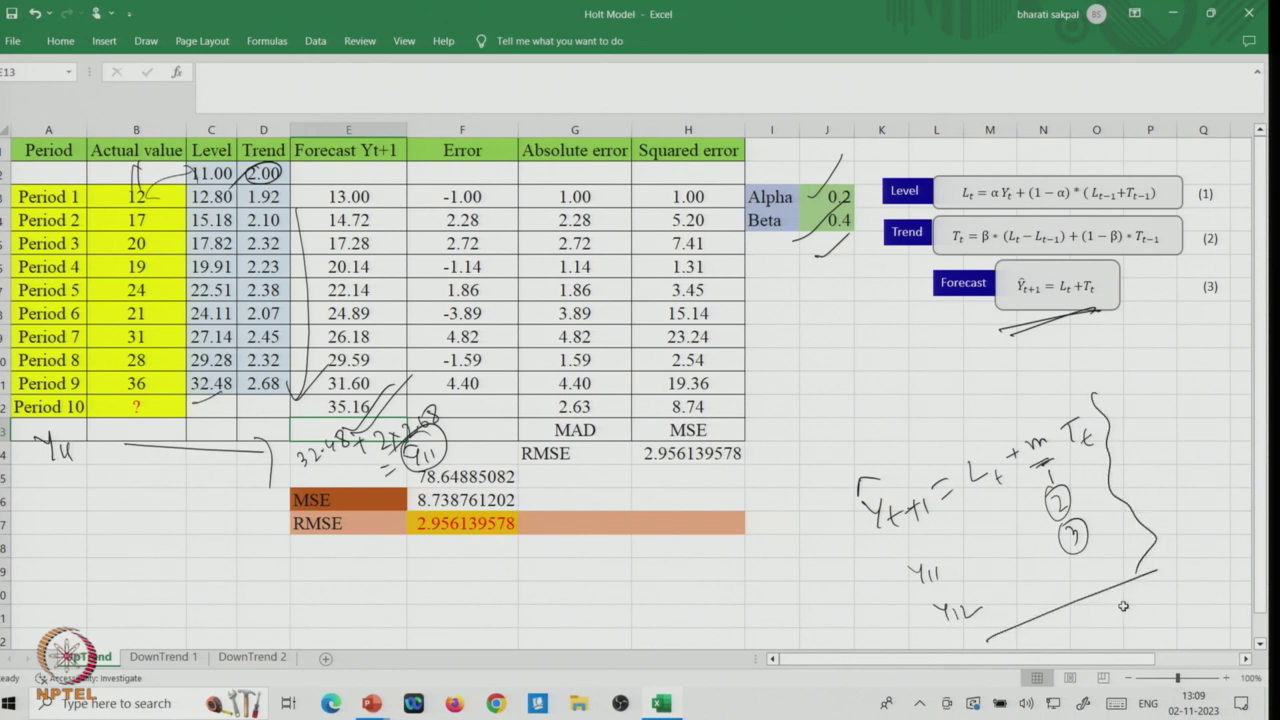
mouse_move(1092, 400)
left_mouse_down()
mouse_move(1032, 446)
mouse_move(1012, 482)
mouse_move(962, 452)
left_mouse_up()
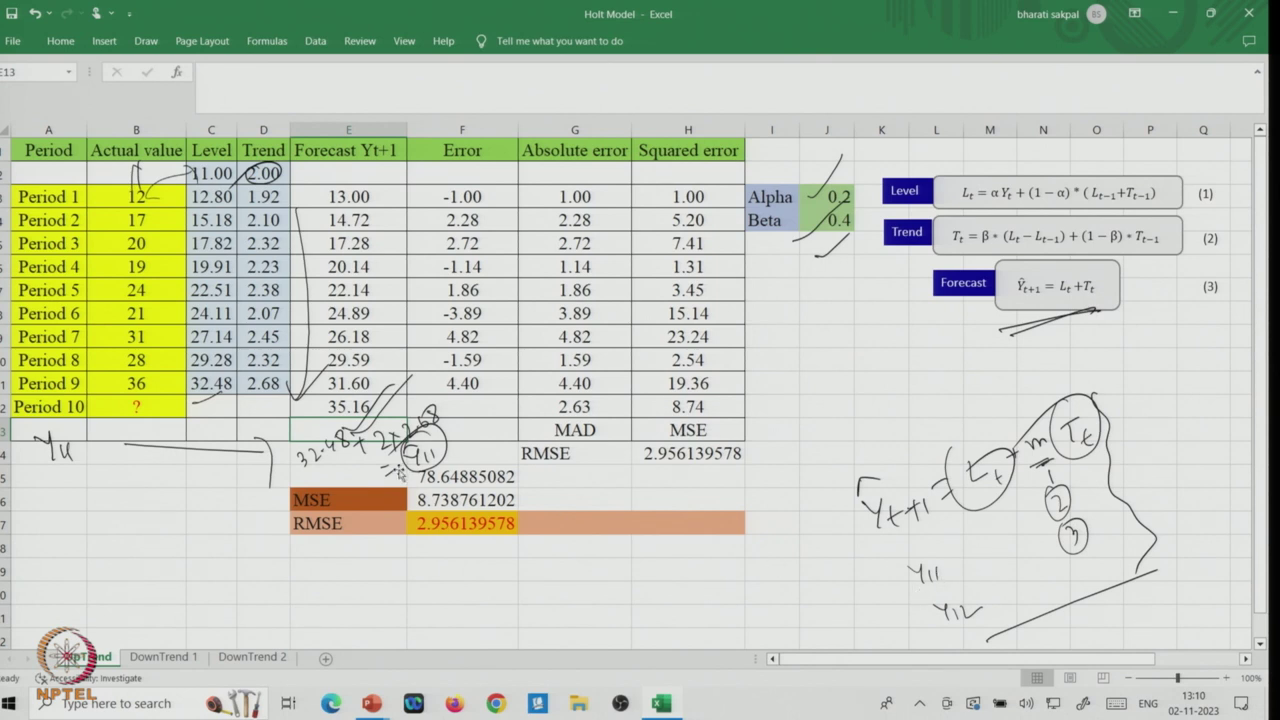
- Erase the handwritten Y11 label and calculation and most of the handwritten general forecast formula
mouse_move(398, 474)
left_mouse_down()
mouse_move(360, 430)
mouse_move(200, 448)
left_mouse_up()
mouse_move(870, 500)
left_mouse_down()
mouse_move(1010, 470)
mouse_move(1080, 430)
mouse_move(1060, 515)
mouse_move(935, 617)
mouse_move(849, 480)
mouse_move(1094, 566)
left_mouse_up()
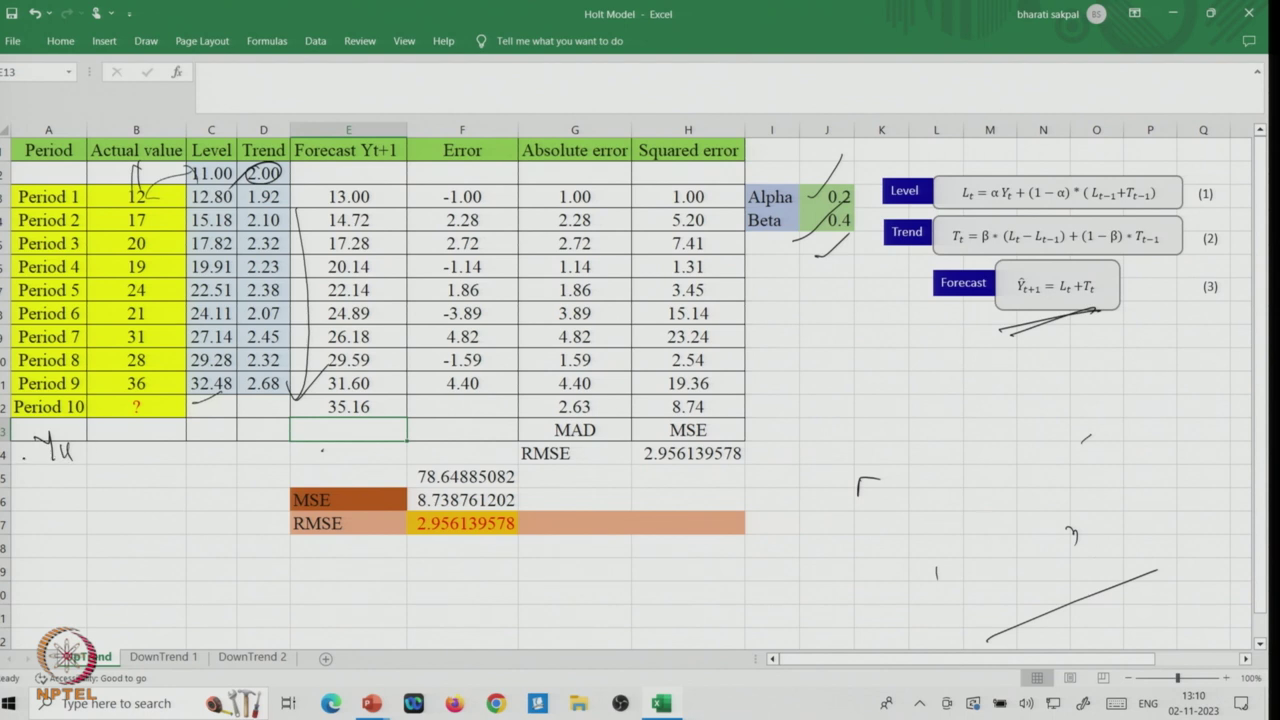
left_click_drag(68, 452, 44, 444)
left_click(764, 428)
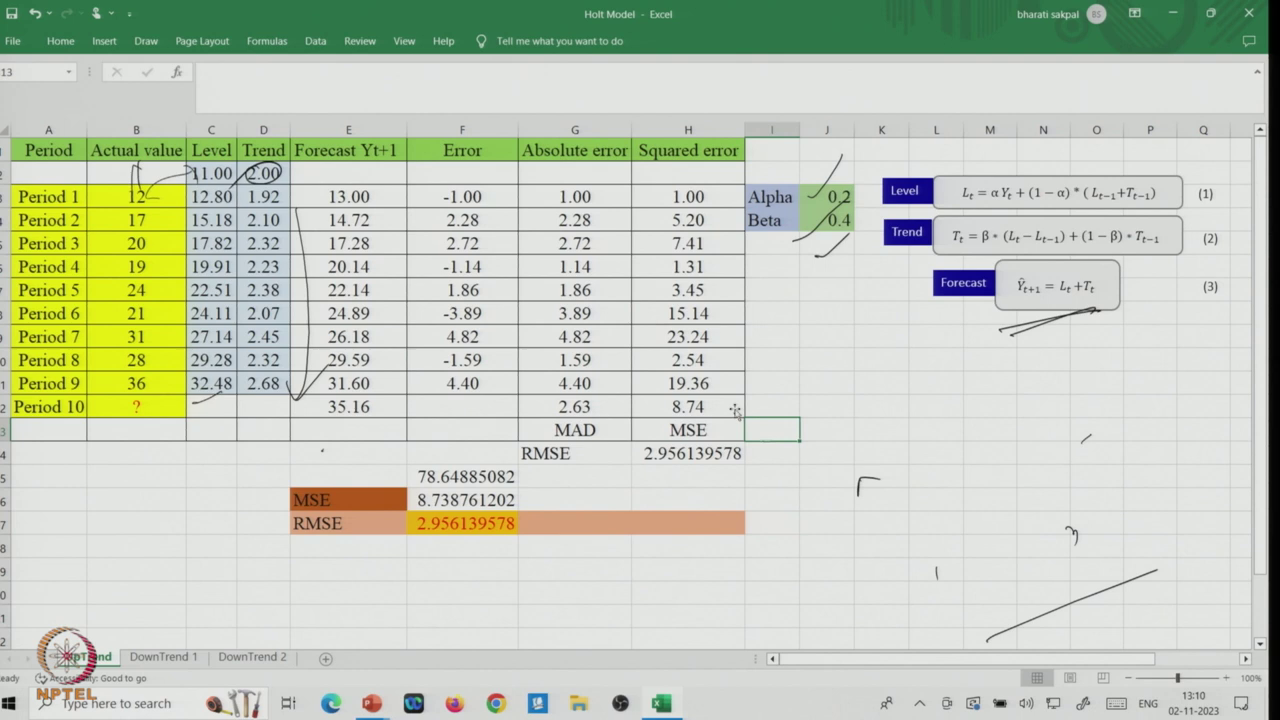
- Open Solver, check that the RMSE cell $F$17 is the objective, and choose Min as the target
left_click(315, 41)
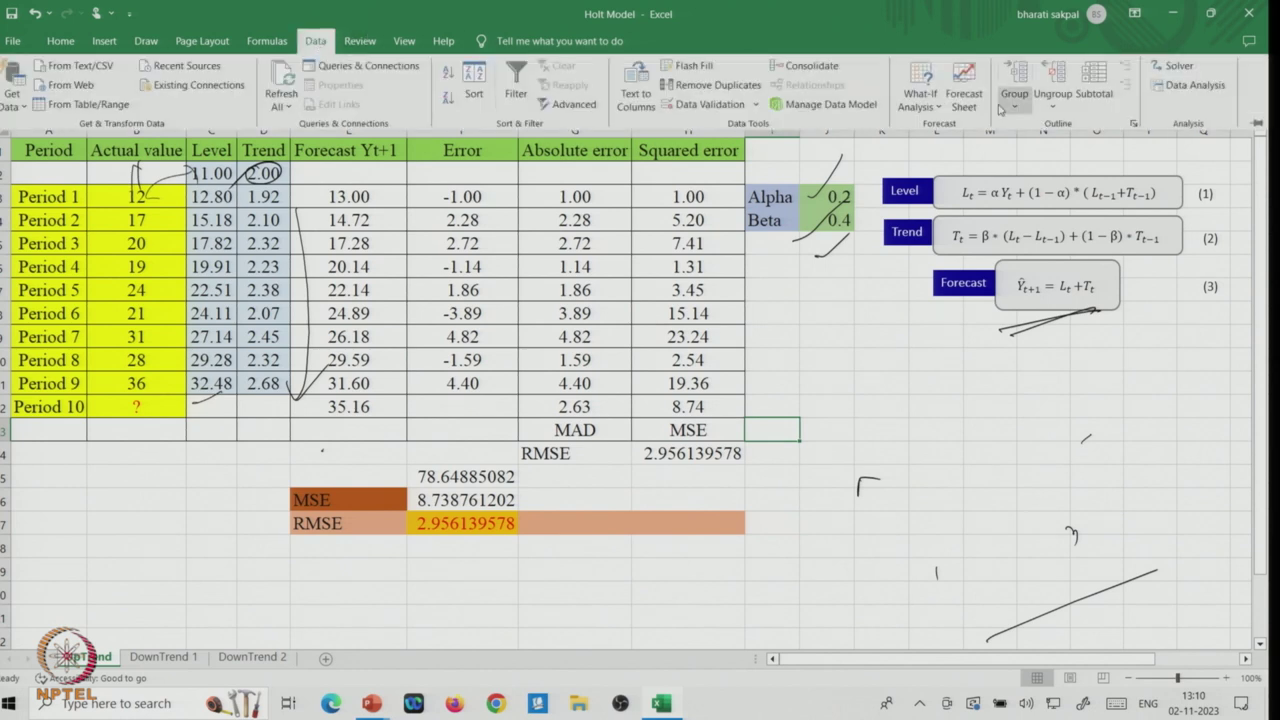
left_click(1175, 68)
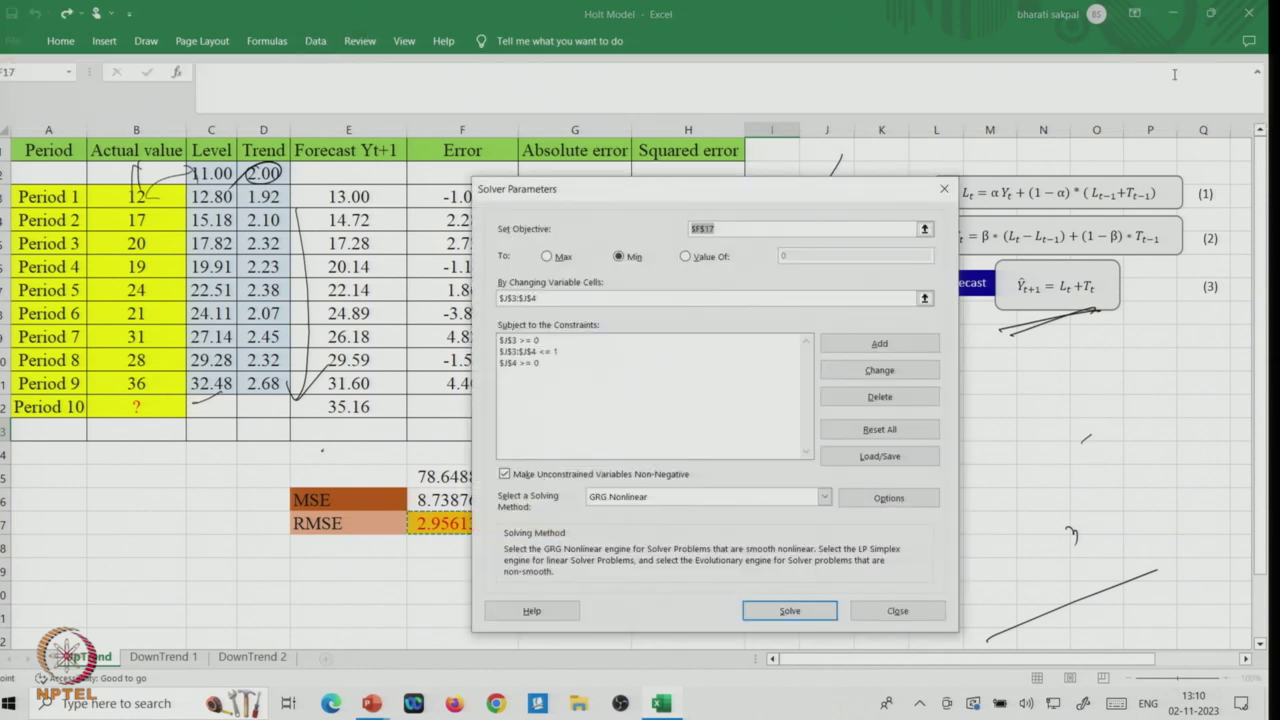
left_click_drag(770, 192, 1040, 146)
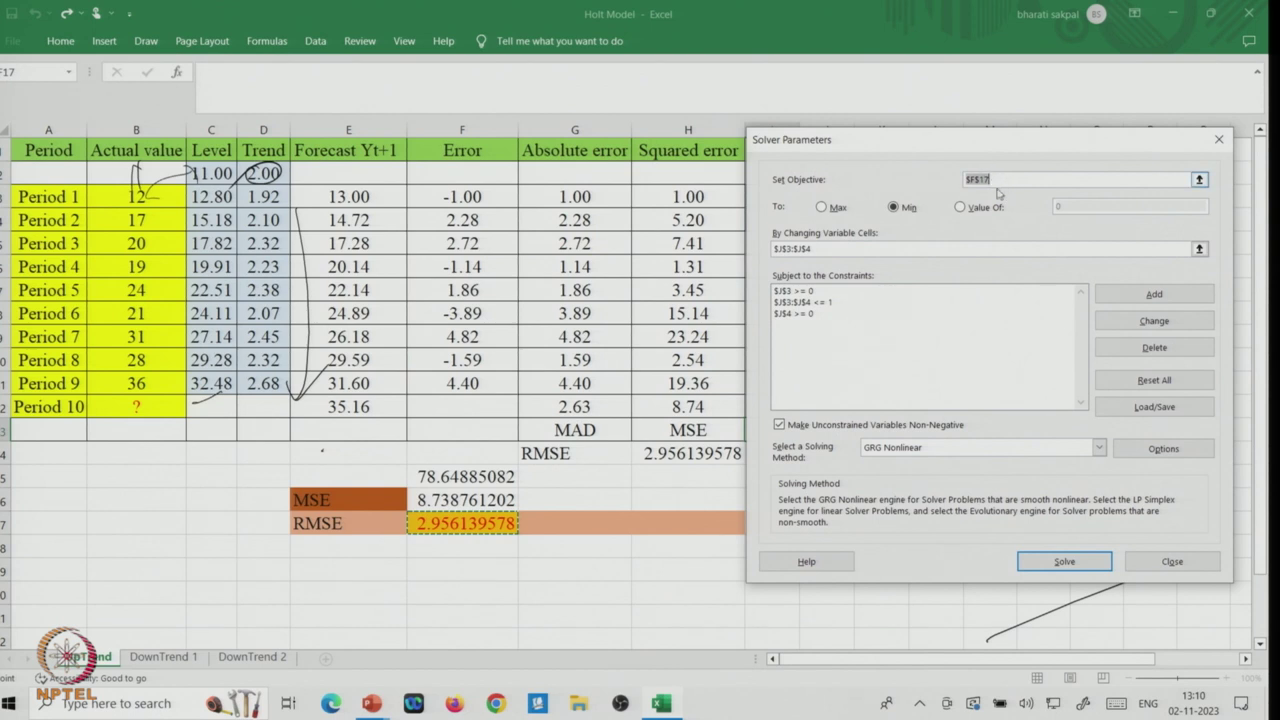
left_click(1199, 180)
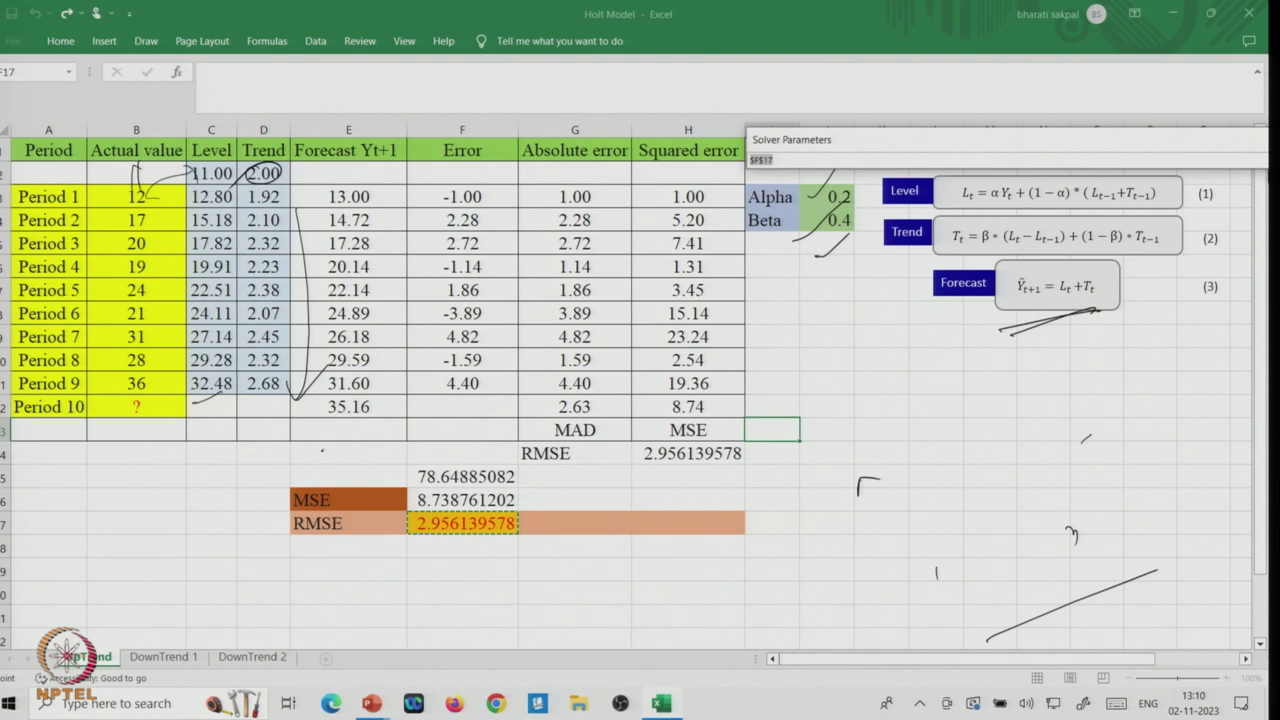
left_click_drag(1101, 144, 965, 125)
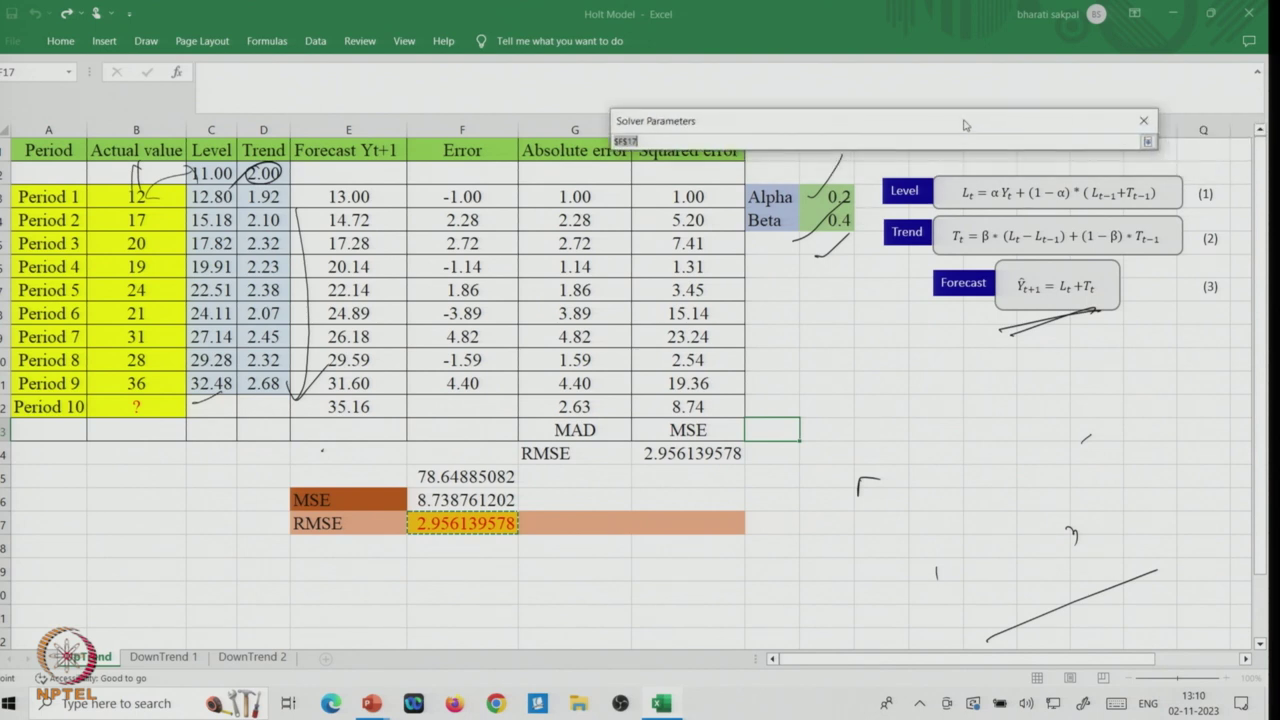
left_click(1148, 143)
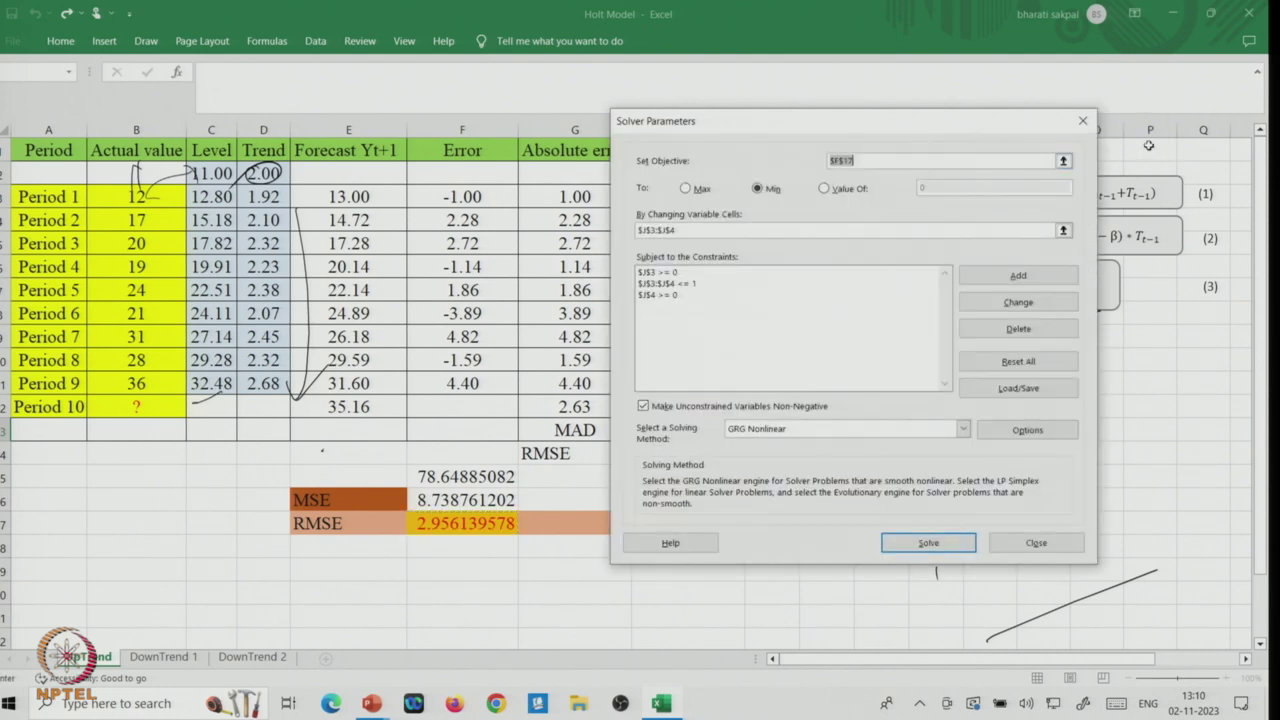
left_click(686, 189)
left_click(758, 189)
- Clear Solver's changing variable cells and reselect the Alpha and Beta values in $J$3:$J$4
left_click(703, 229)
key("BackSpace")
key("BackSpace")
key("BackSpace")
key("BackSpace")
key("BackSpace")
key("BackSpace")
key("BackSpace")
key("BackSpace")
key("BackSpace")
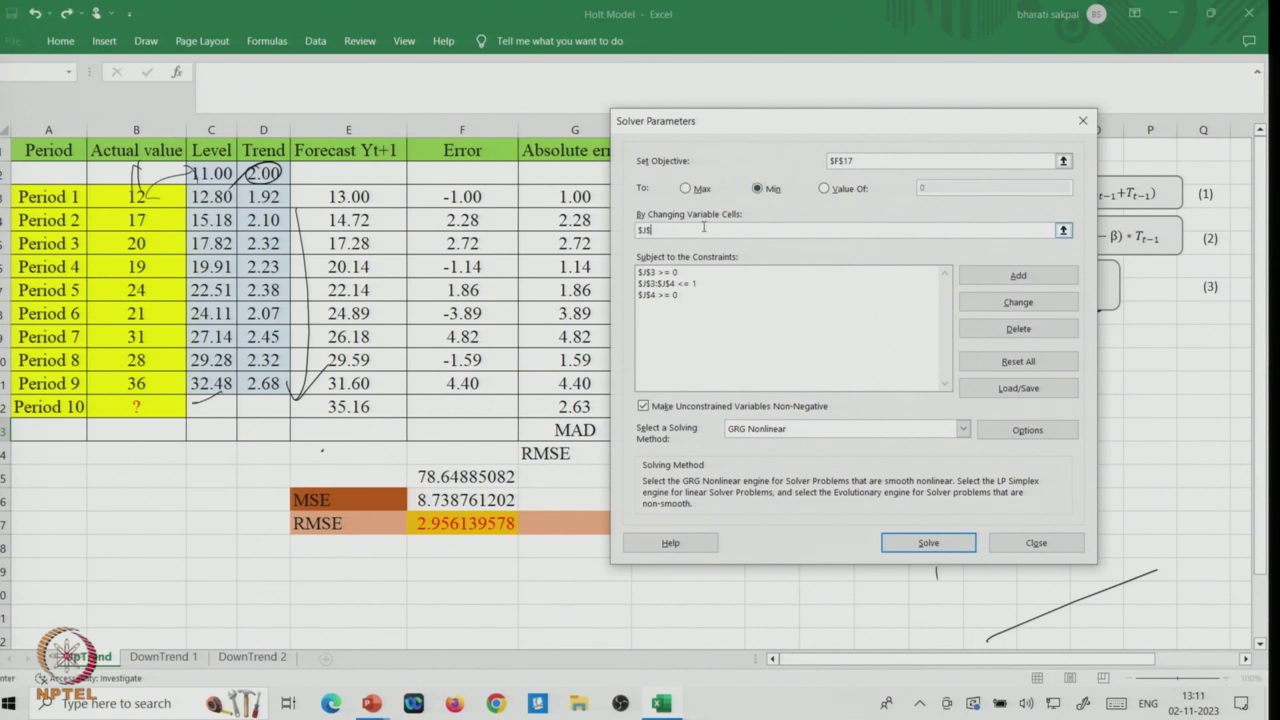
left_click_drag(769, 124, 486, 309)
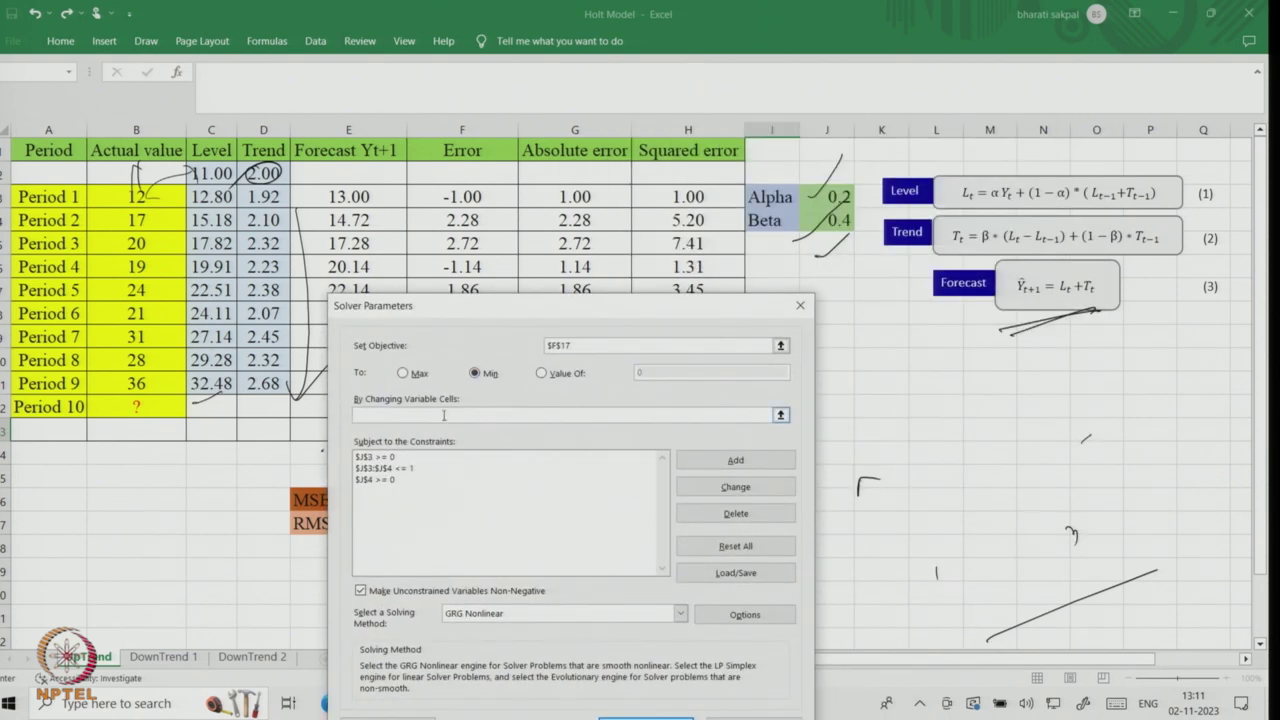
left_click(781, 414)
left_click(834, 195)
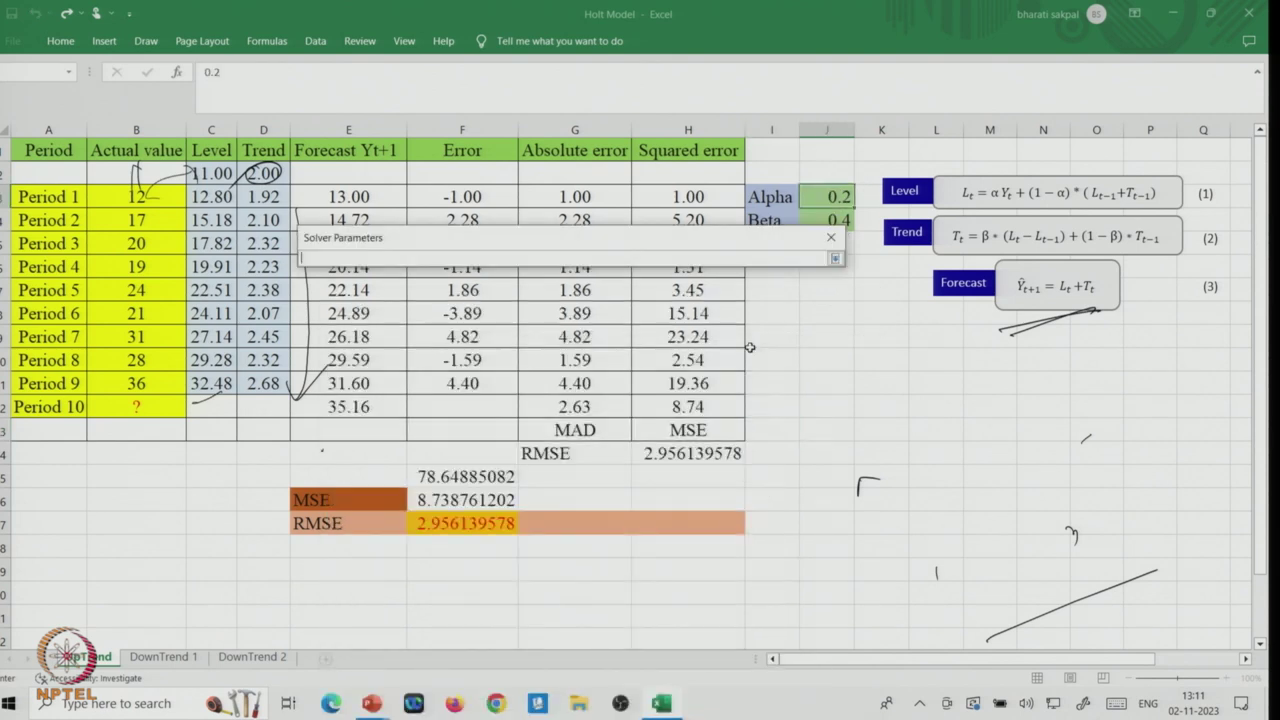
left_click_drag(834, 193, 829, 231)
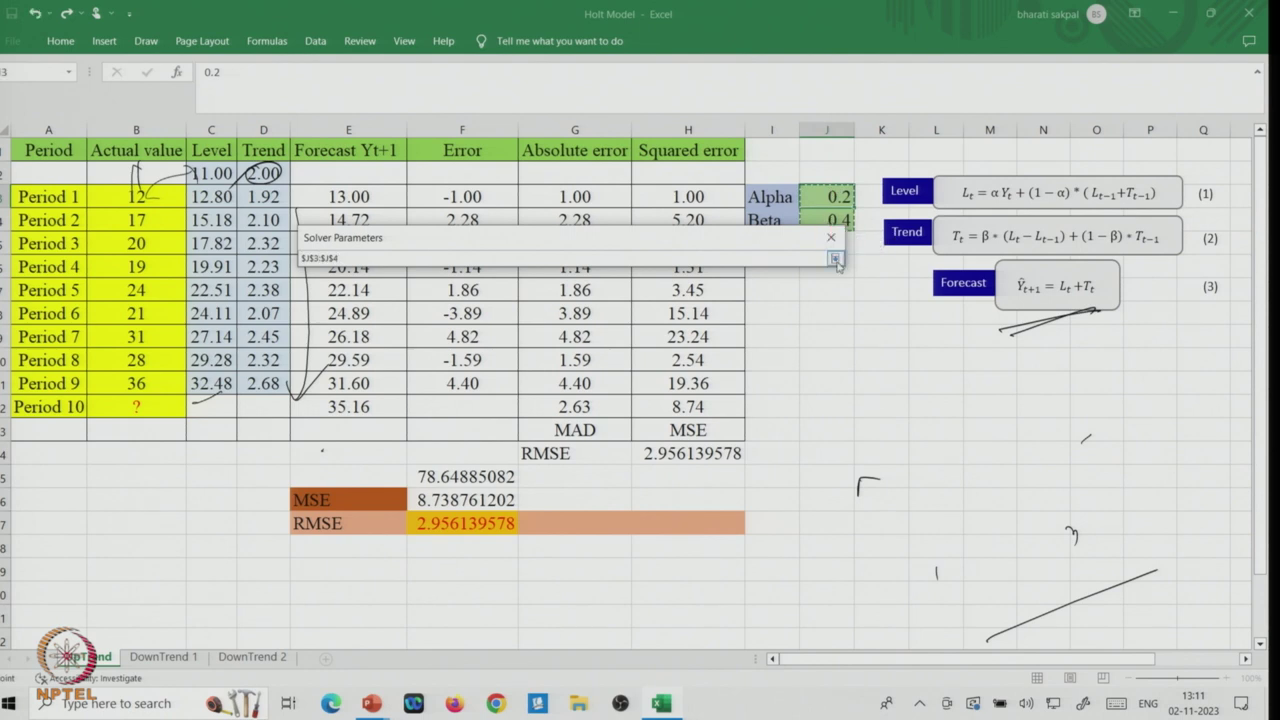
left_click(835, 259)
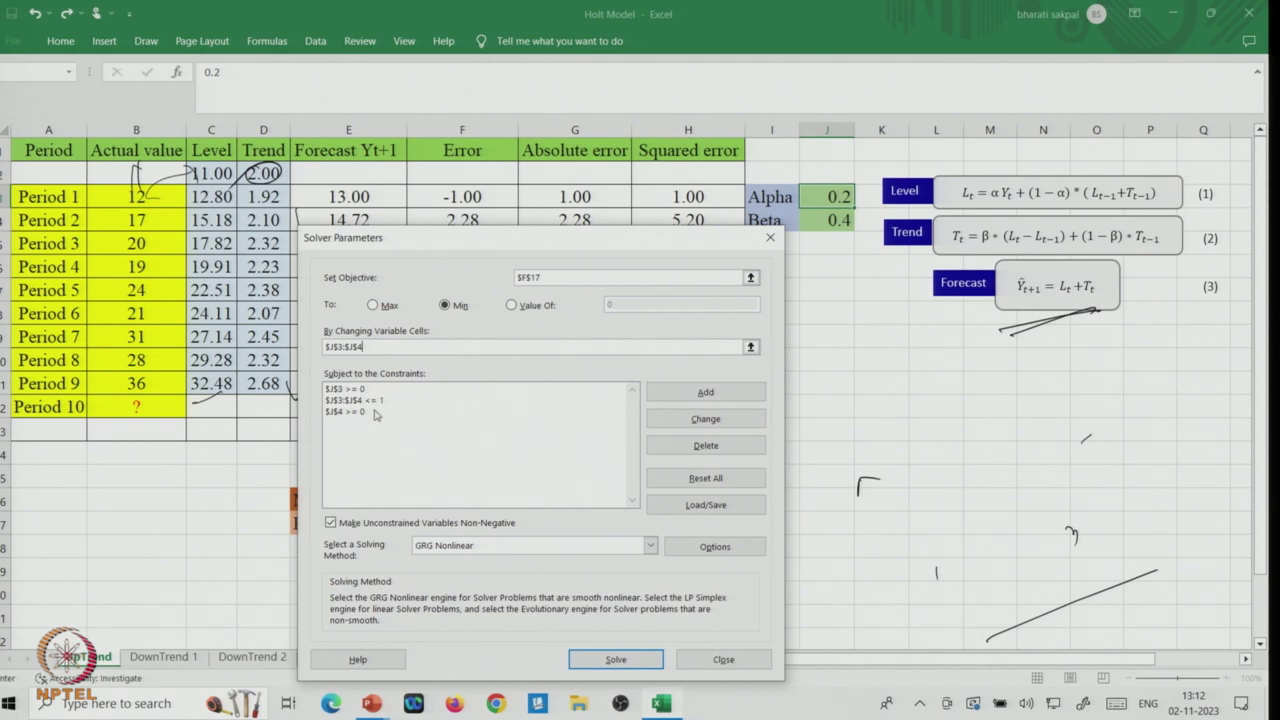
- Delete all three existing Solver constraints on the Alpha and Beta cells
left_click(349, 389)
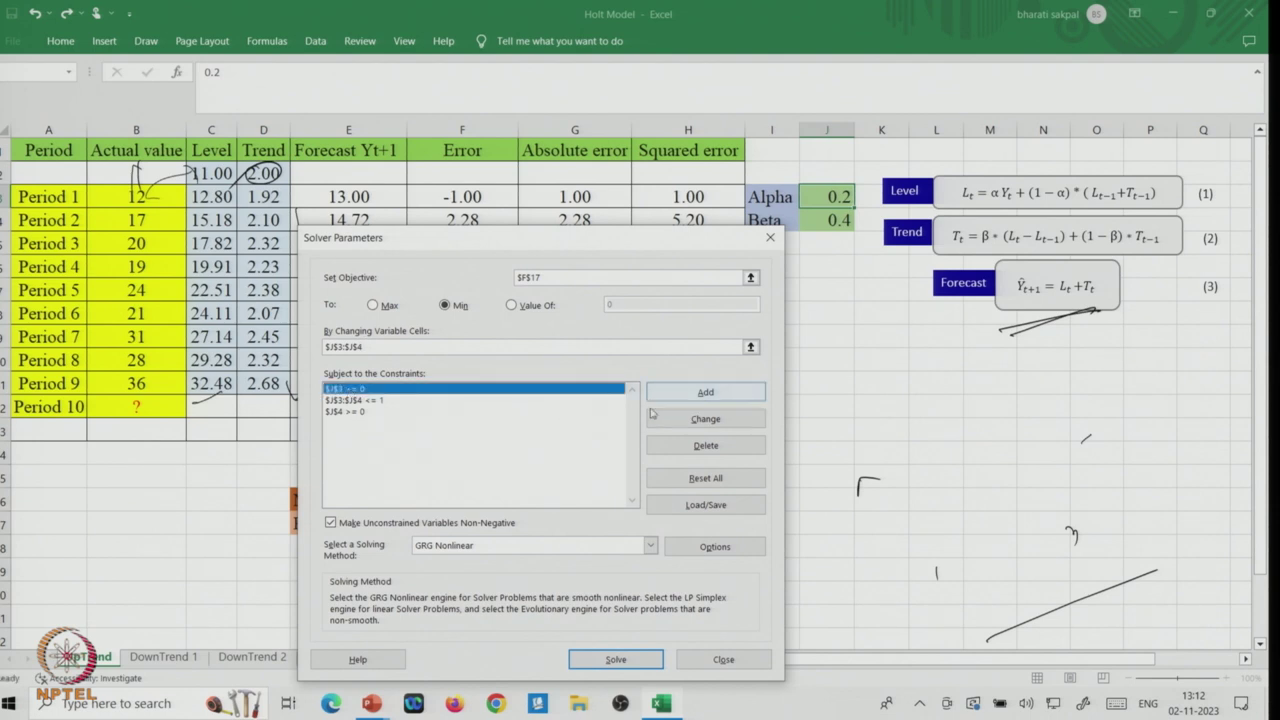
left_click(706, 446)
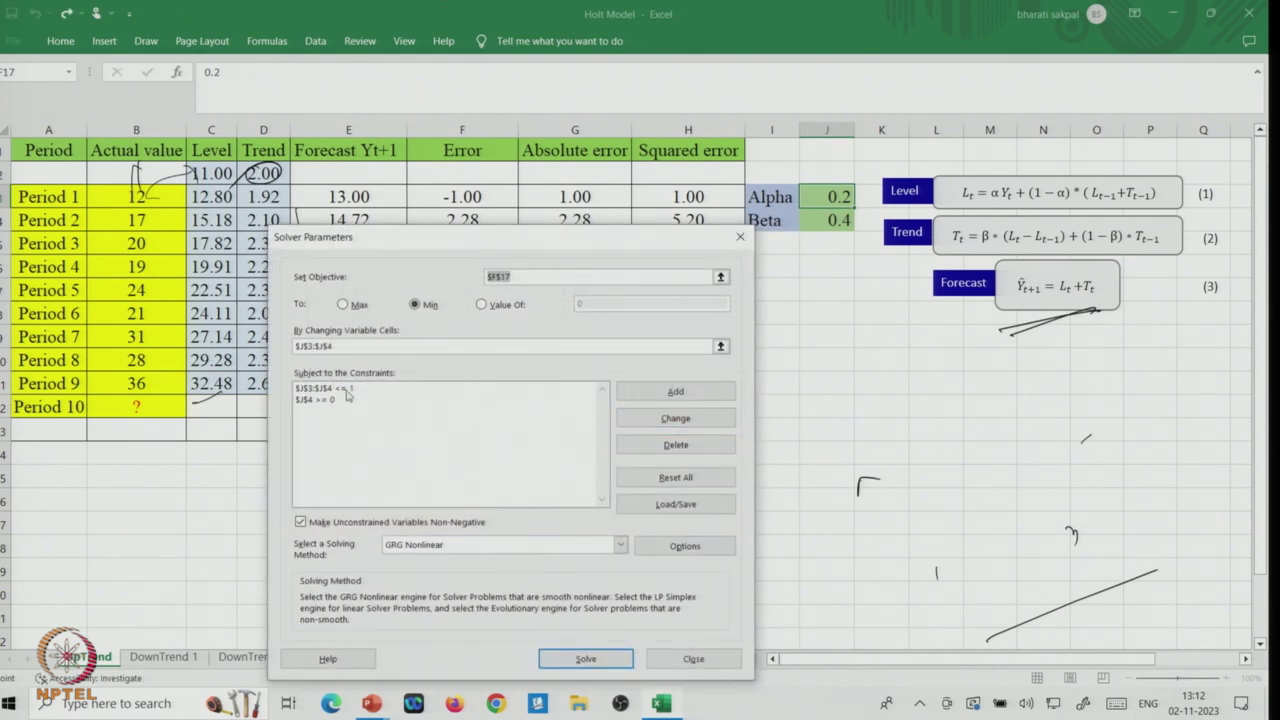
left_click(328, 400)
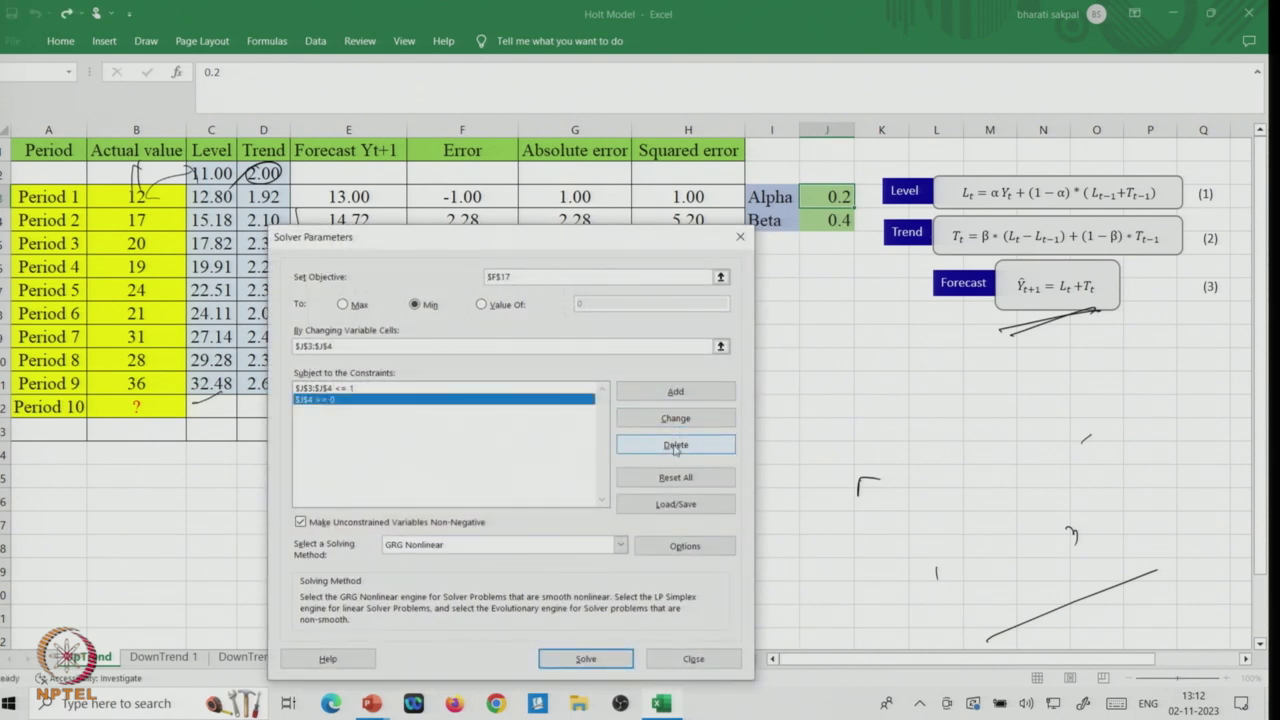
left_click(620, 446)
left_click(320, 389)
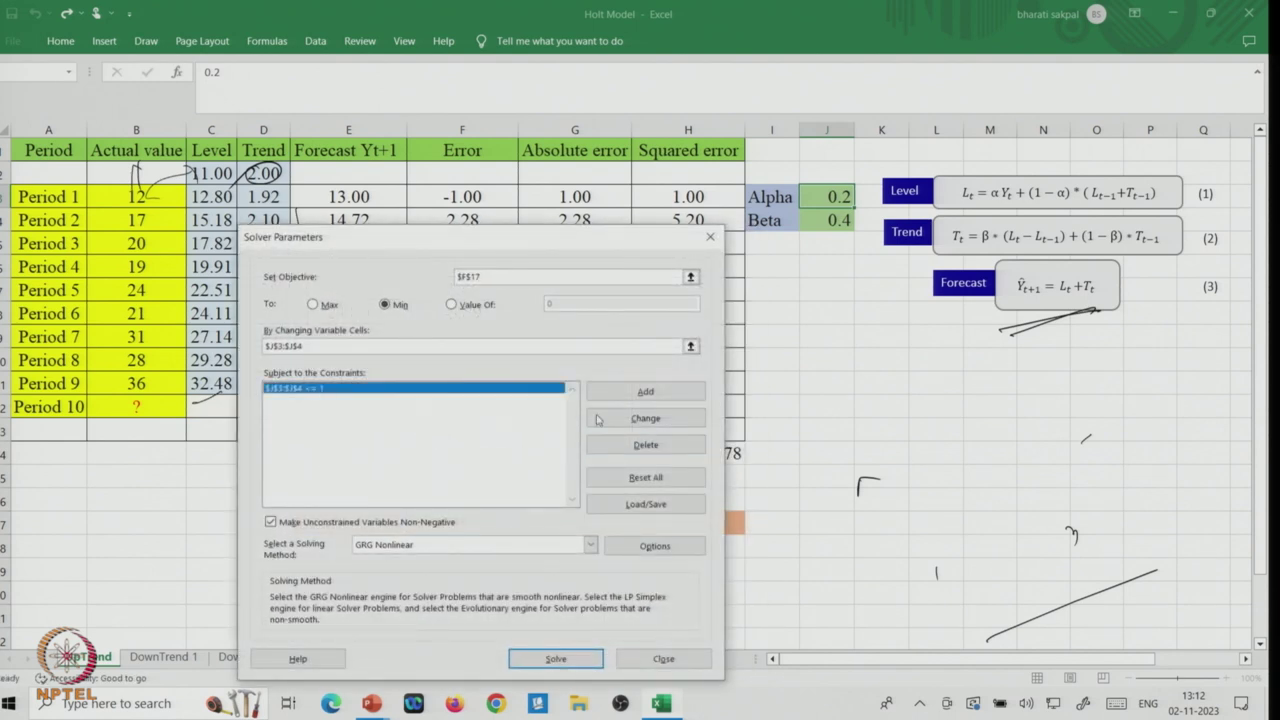
left_click(645, 445)
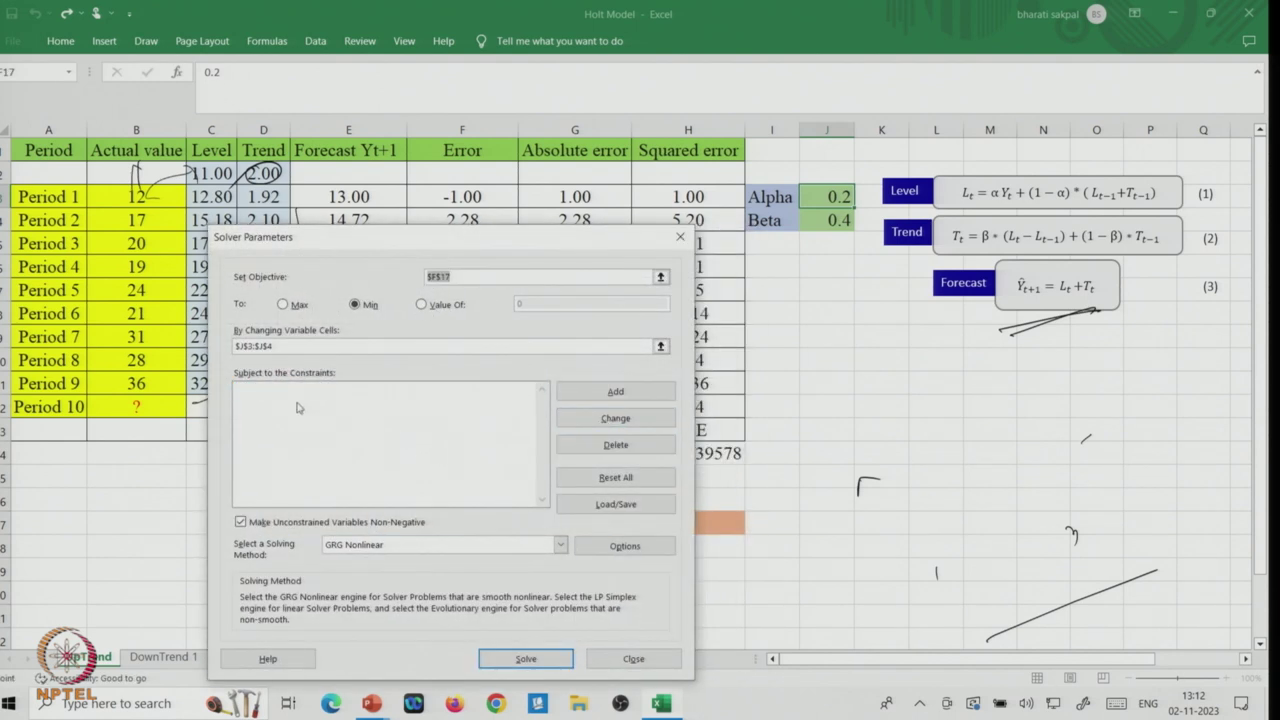
- Add a Solver constraint requiring the Alpha and Beta cells J3:J4 to be <= 1
left_click(610, 392)
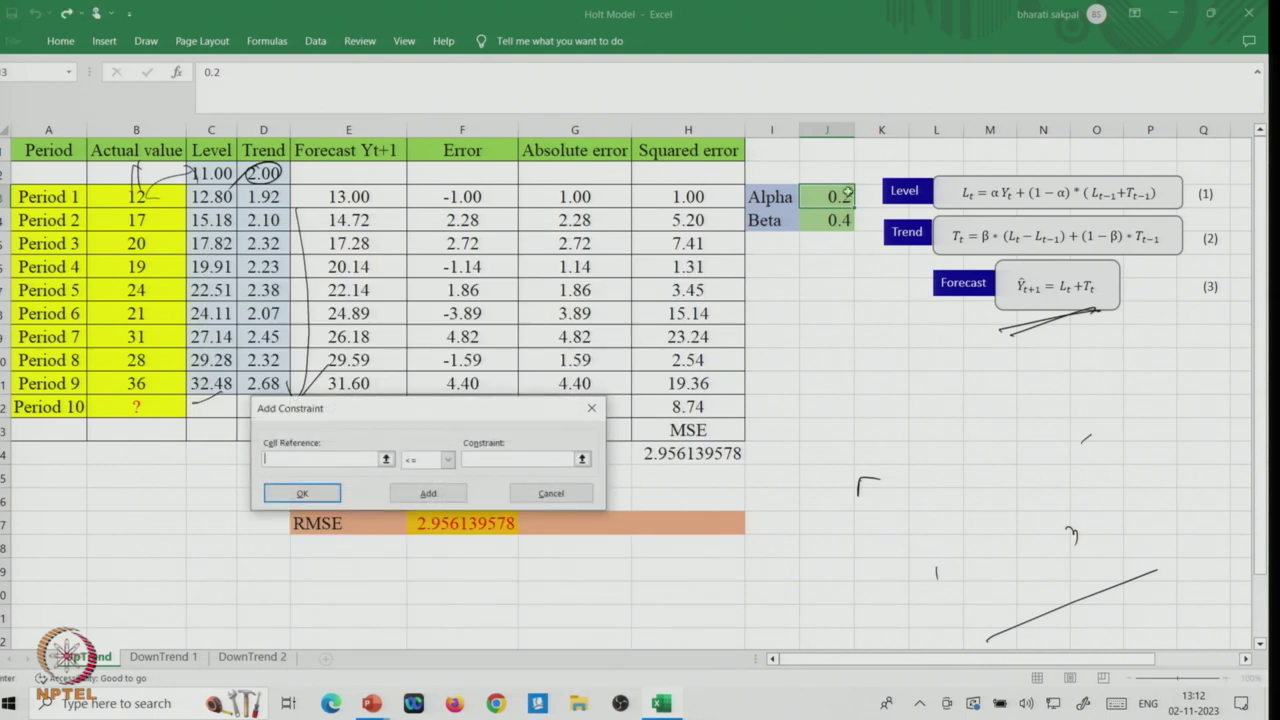
left_click_drag(828, 197, 828, 222)
left_click(465, 462)
type("1")
left_click(428, 495)
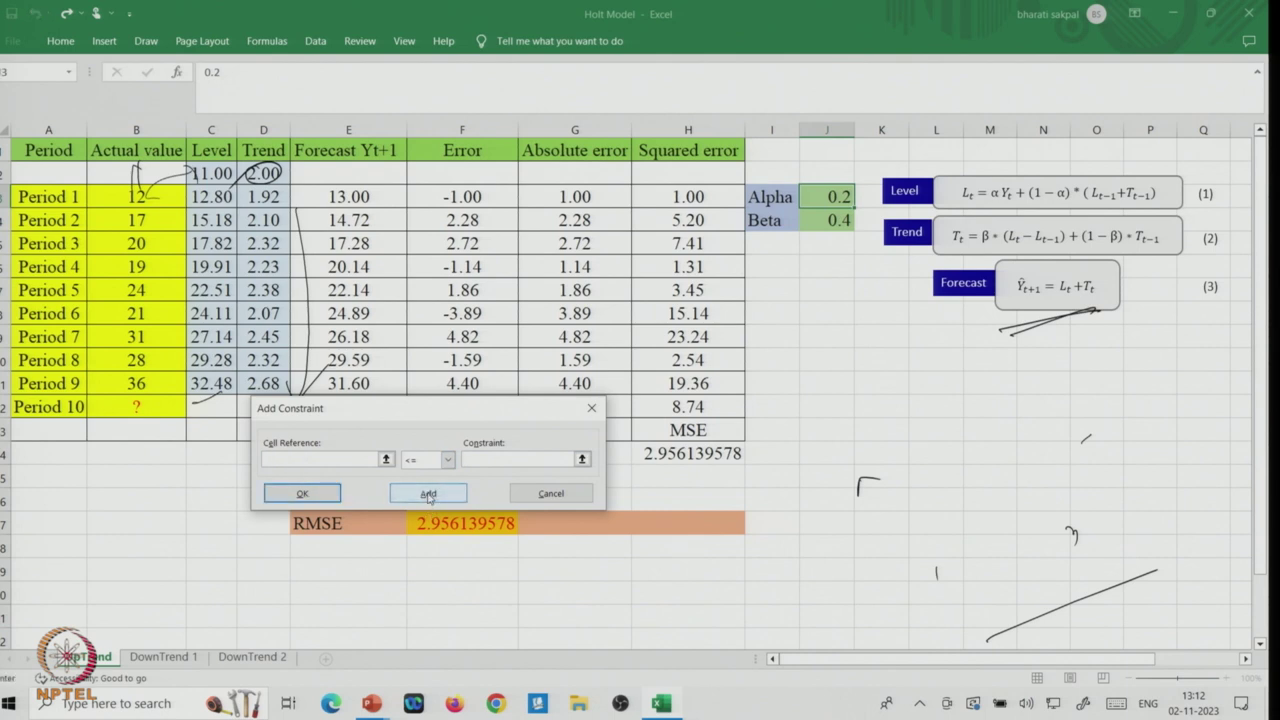
- Add a second constraint requiring $J$3:$J$4 to be >= 0 and return to the Solver parameters
left_click_drag(826, 194, 824, 218)
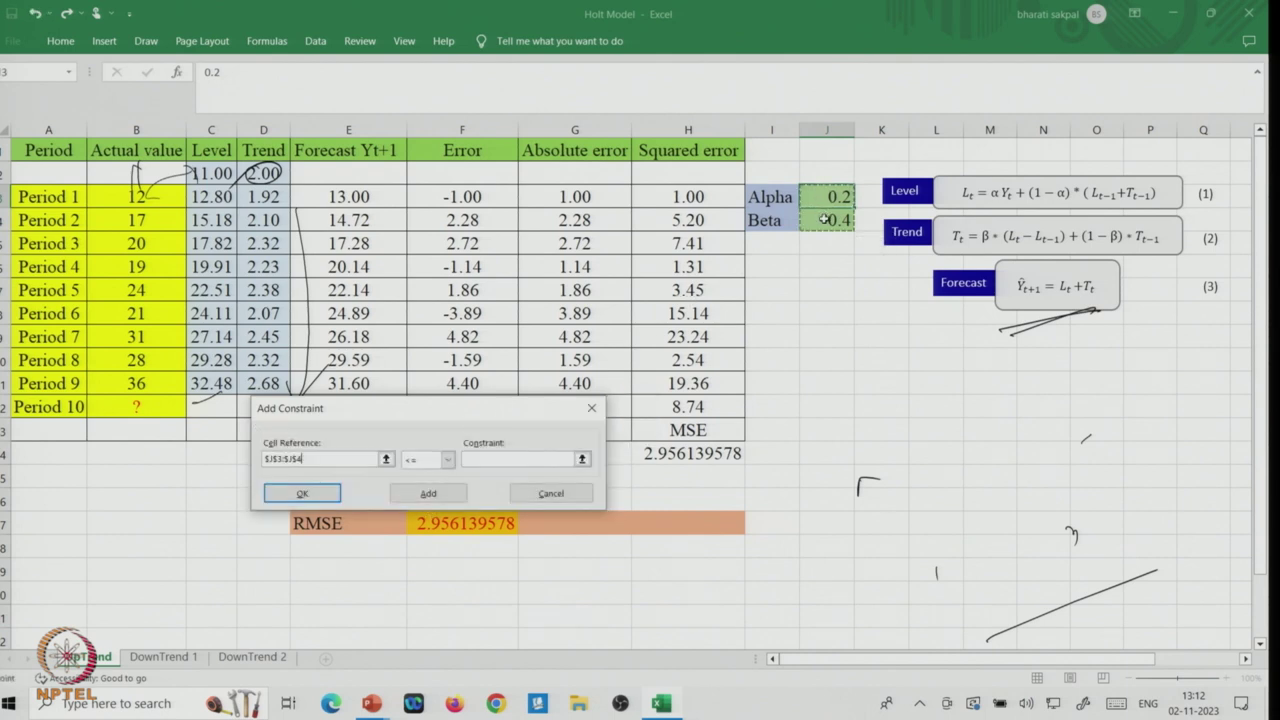
left_click(447, 459)
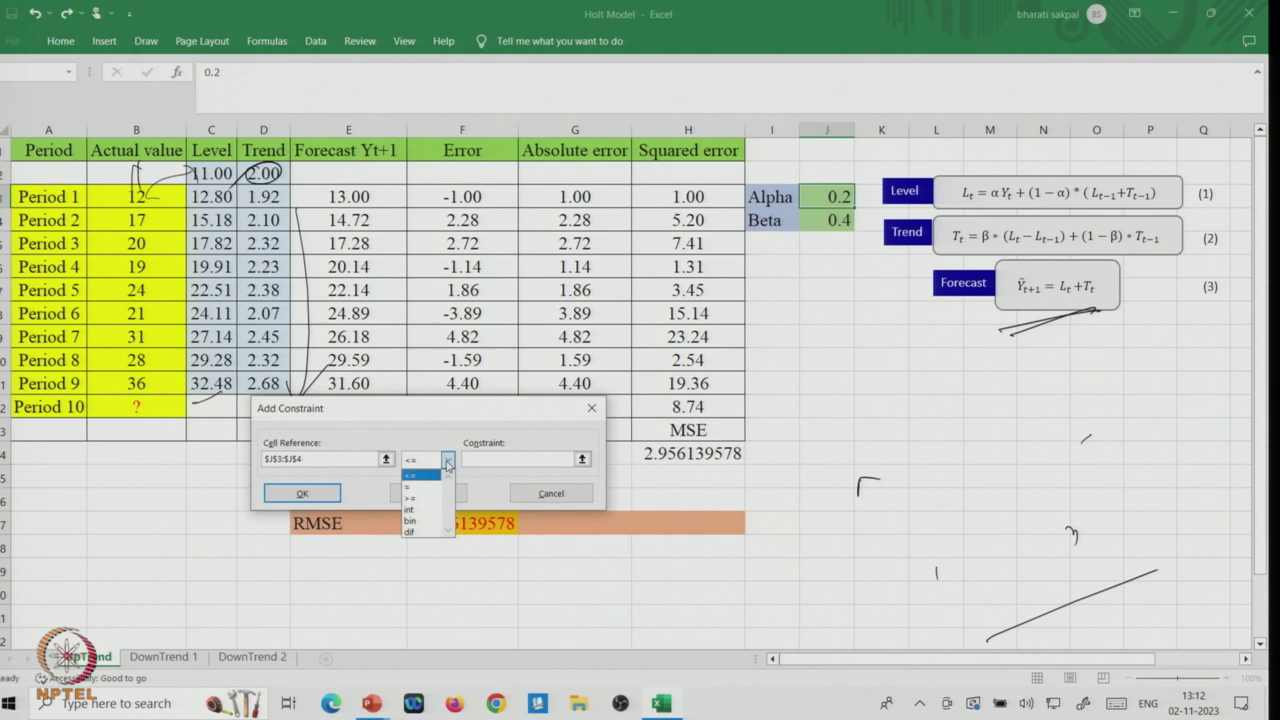
left_click(410, 498)
type("0")
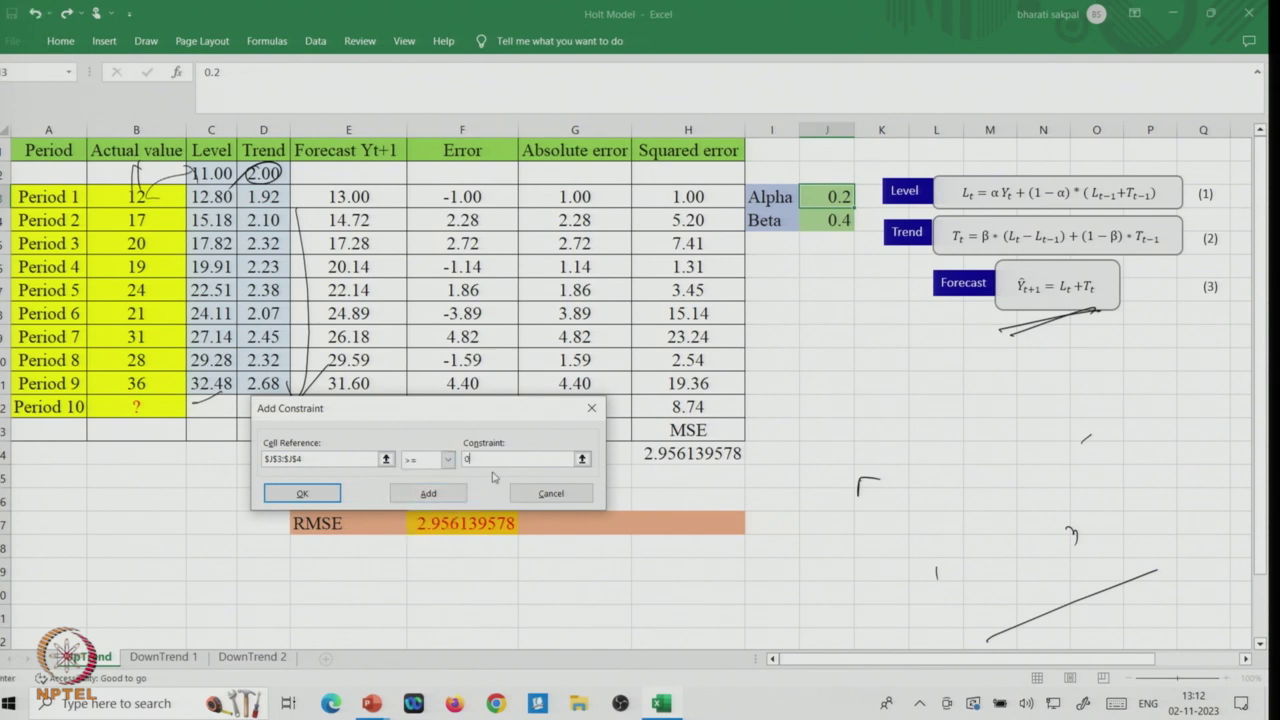
left_click(302, 497)
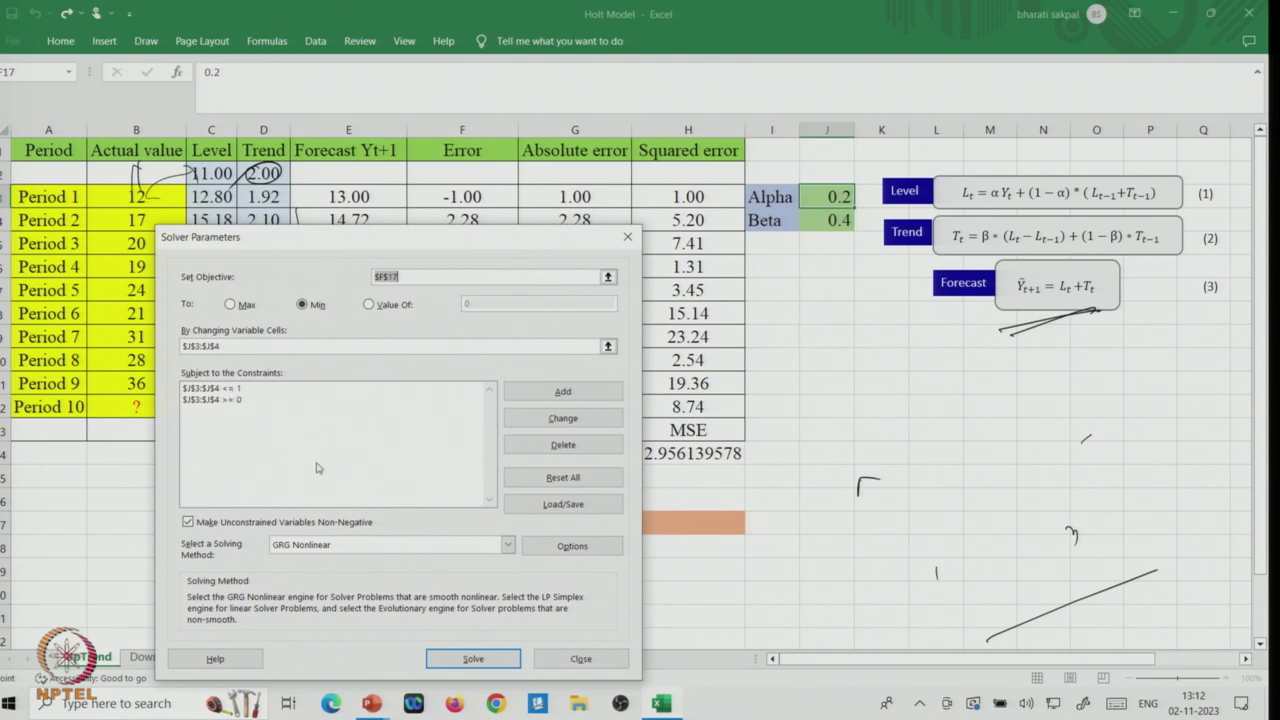
- Solve with the GRG Nonlinear method, keeping the Solver solution, and check the Period 10 forecast and RMSE cells
left_click(462, 547)
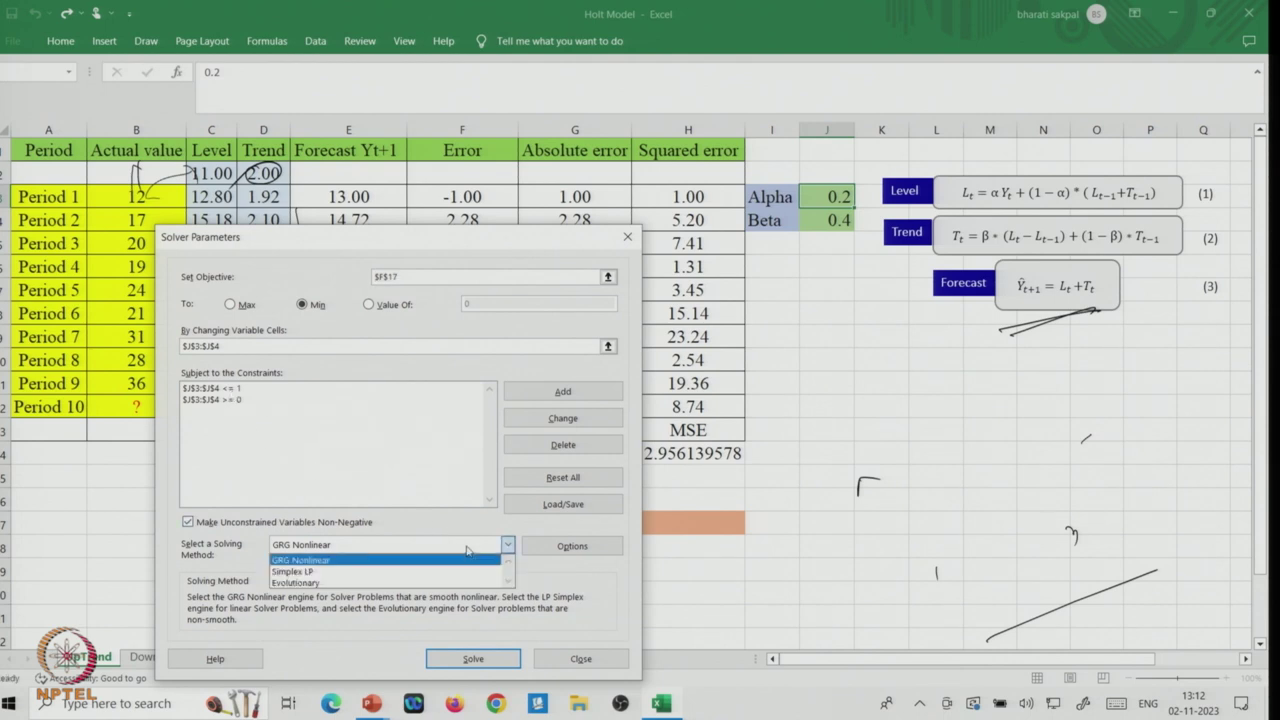
left_click(323, 561)
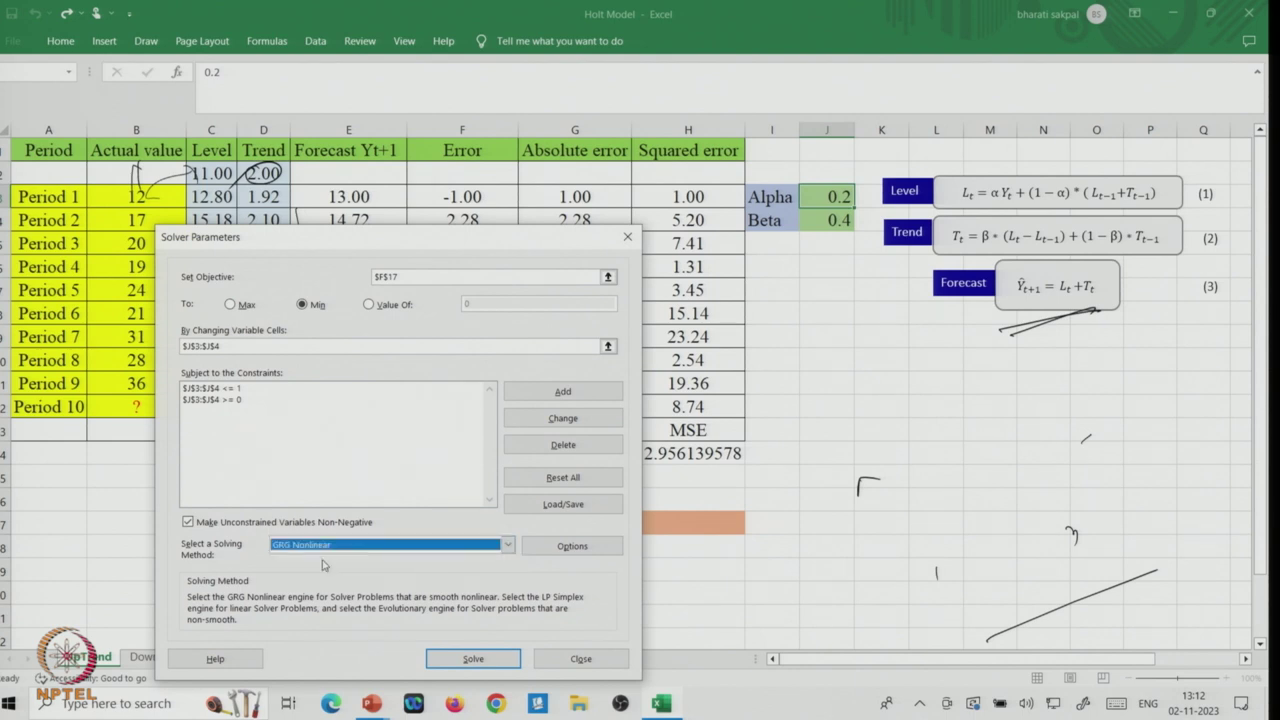
left_click(462, 659)
left_click(438, 385)
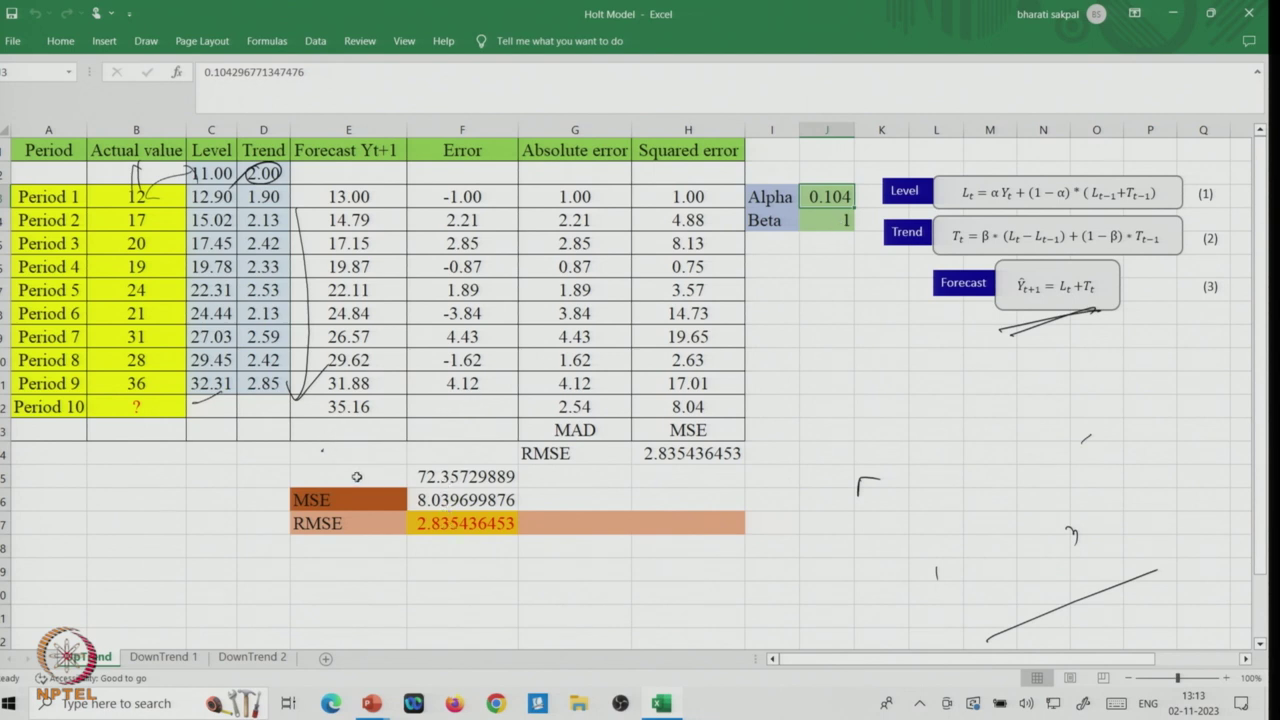
left_click(339, 406)
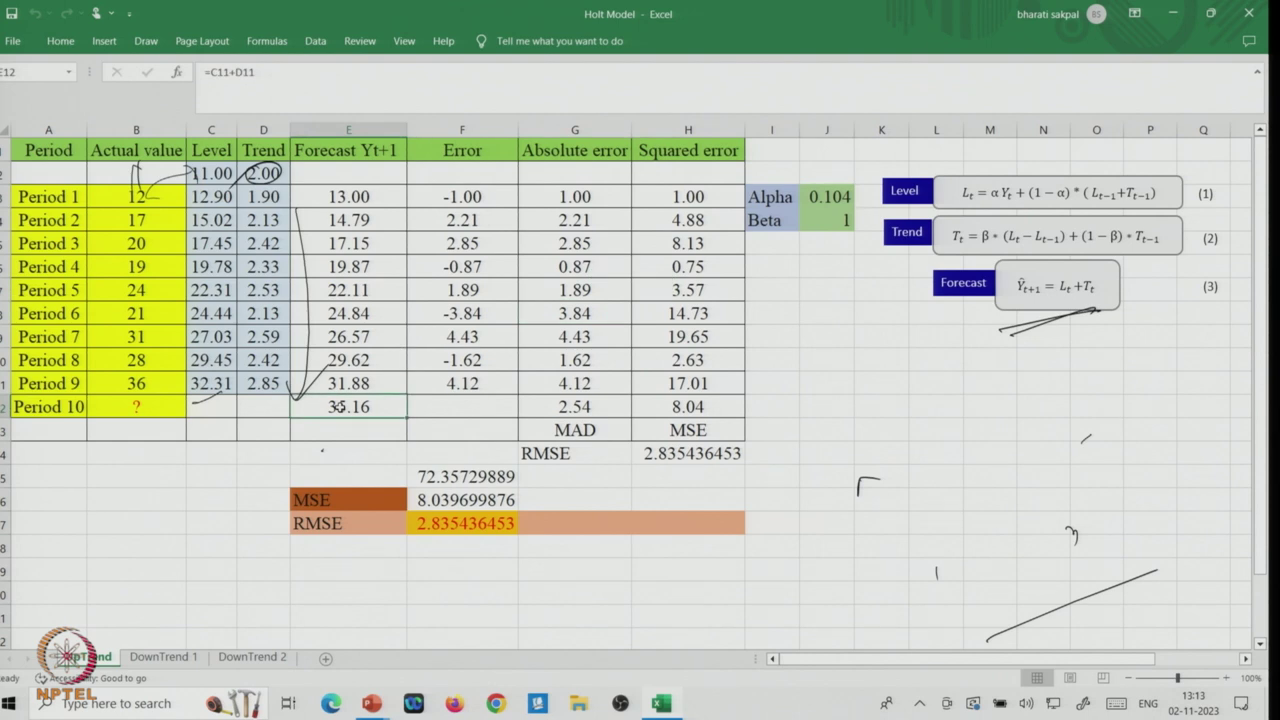
left_click(450, 526)
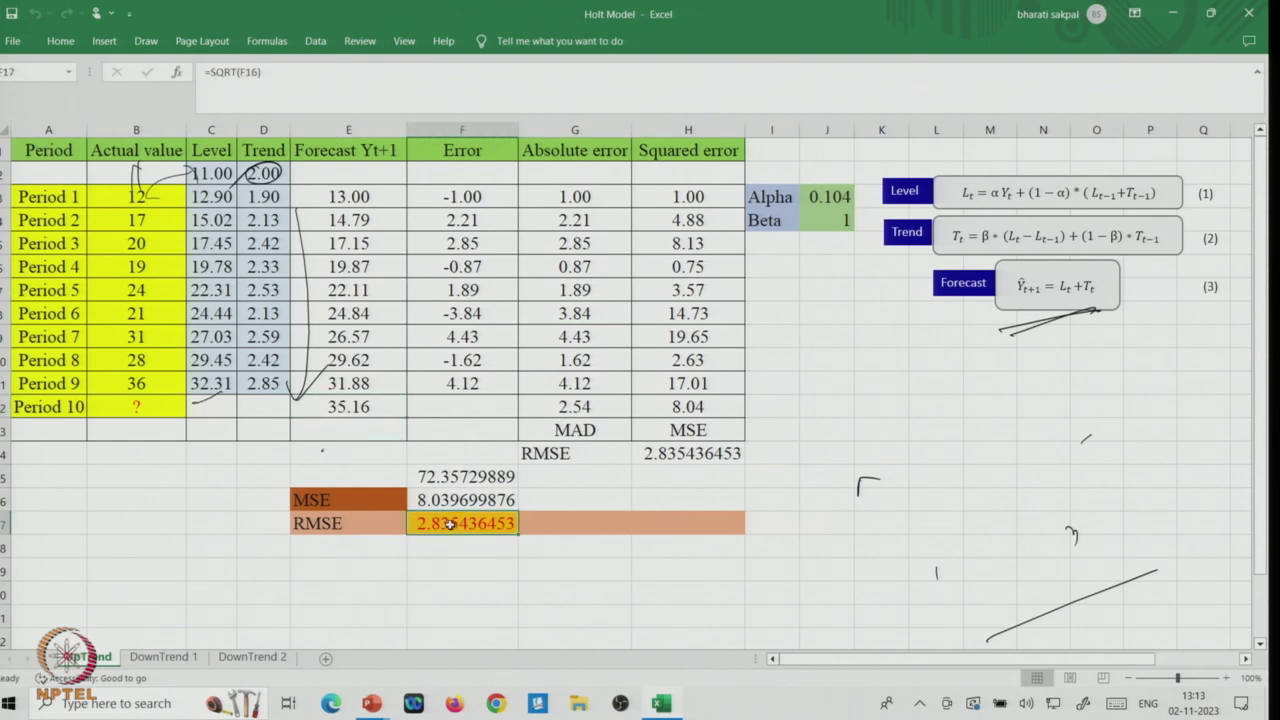
- Set Alpha to 0.5 and Beta to 0.6 as different starting values
left_click(829, 197)
type("0.5")
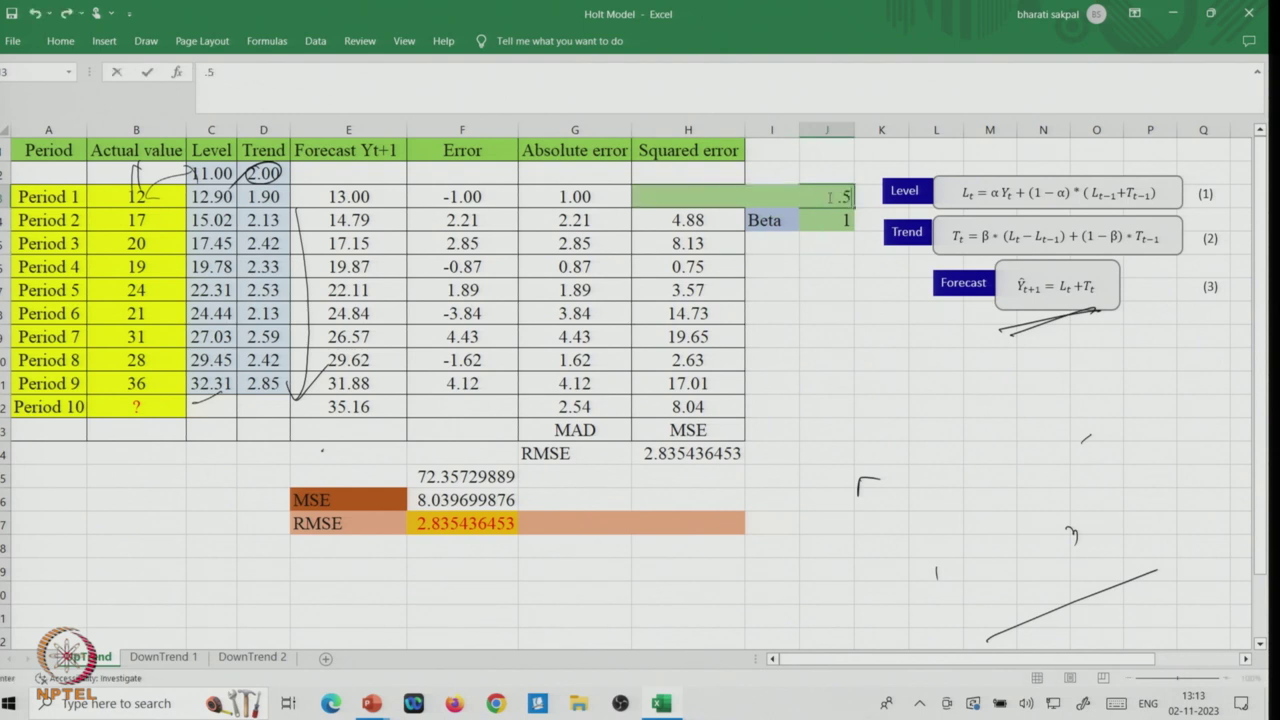
key("Return")
type("0.6")
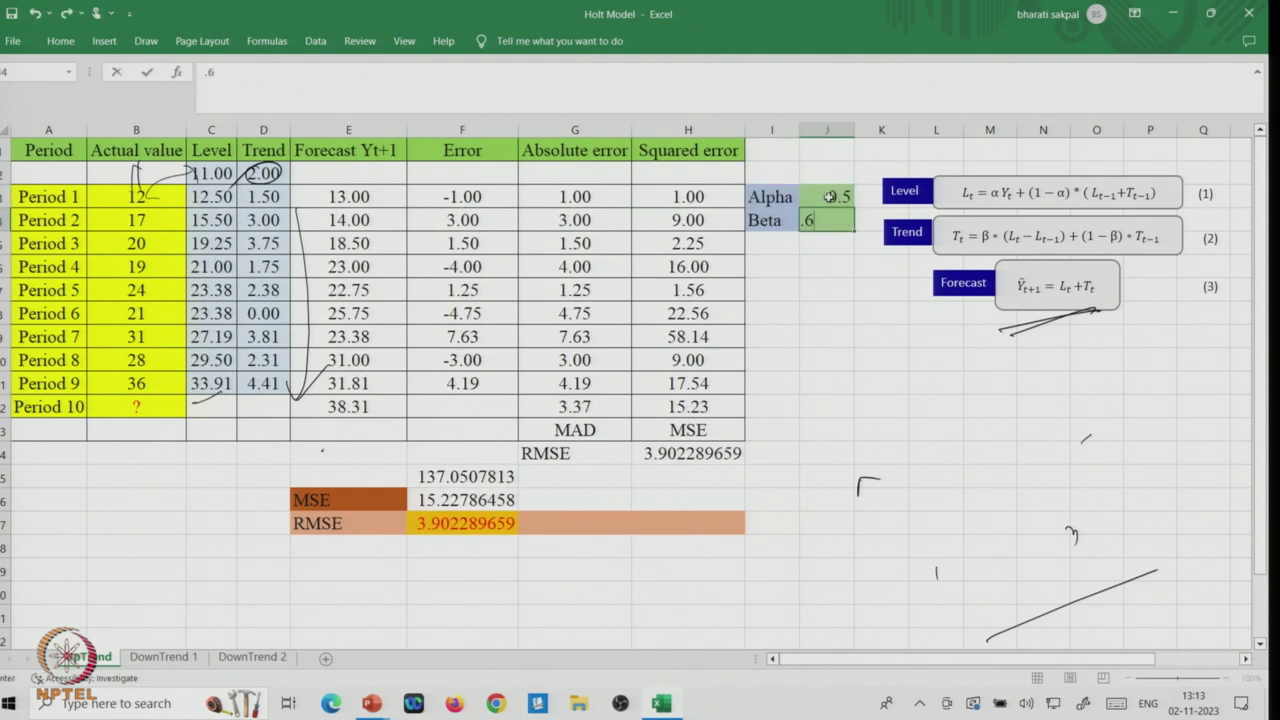
key("Return")
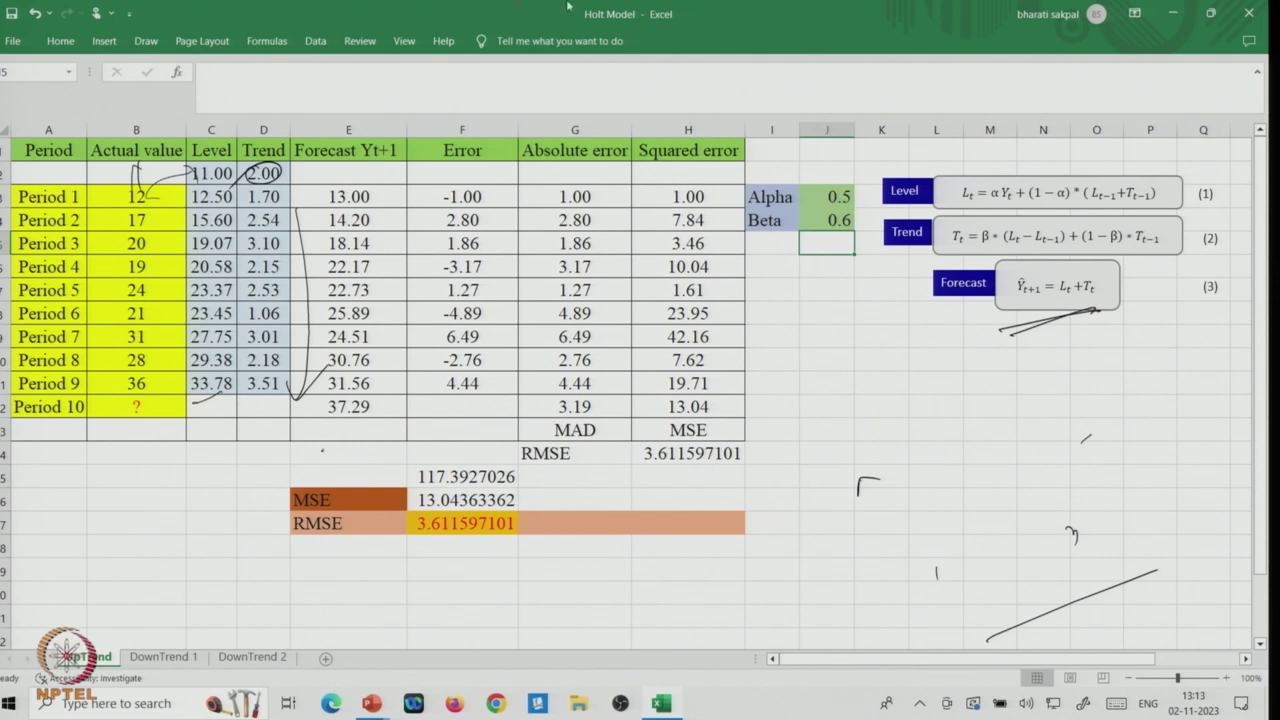
- Run Solver again with the same objective and constraints, and keep the Solver solution
left_click(315, 41)
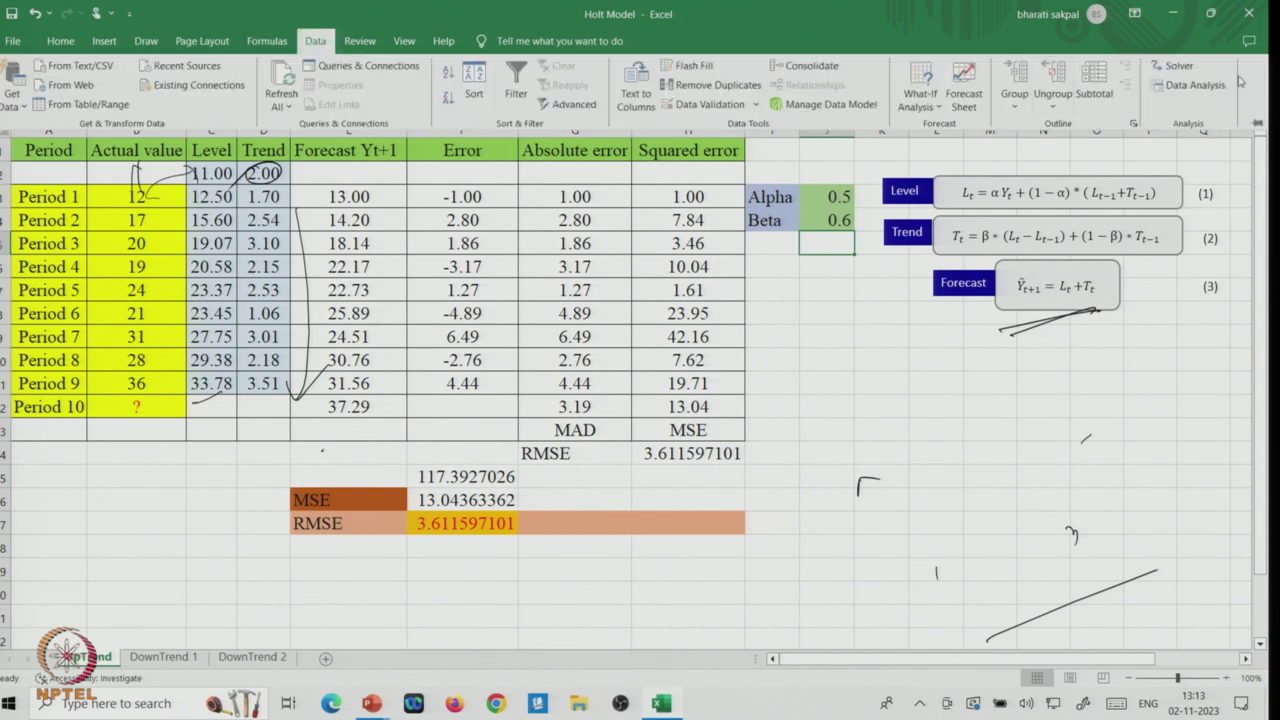
left_click(1172, 65)
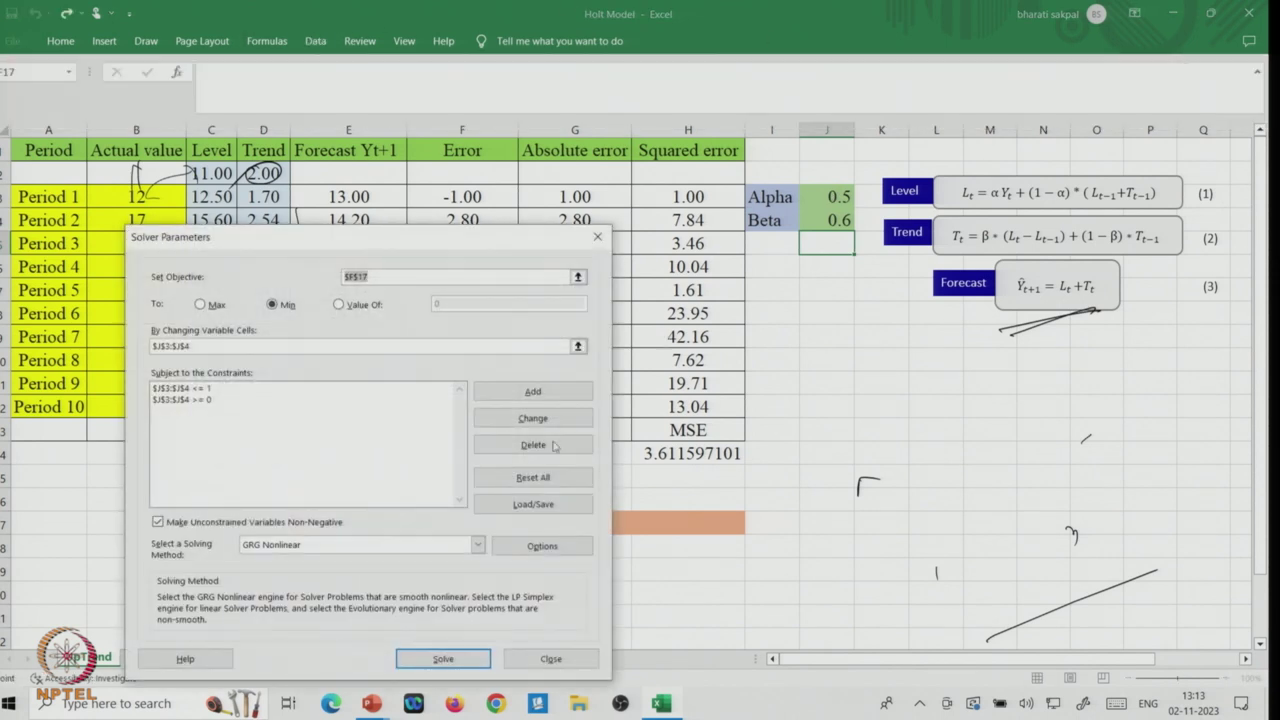
left_click(435, 662)
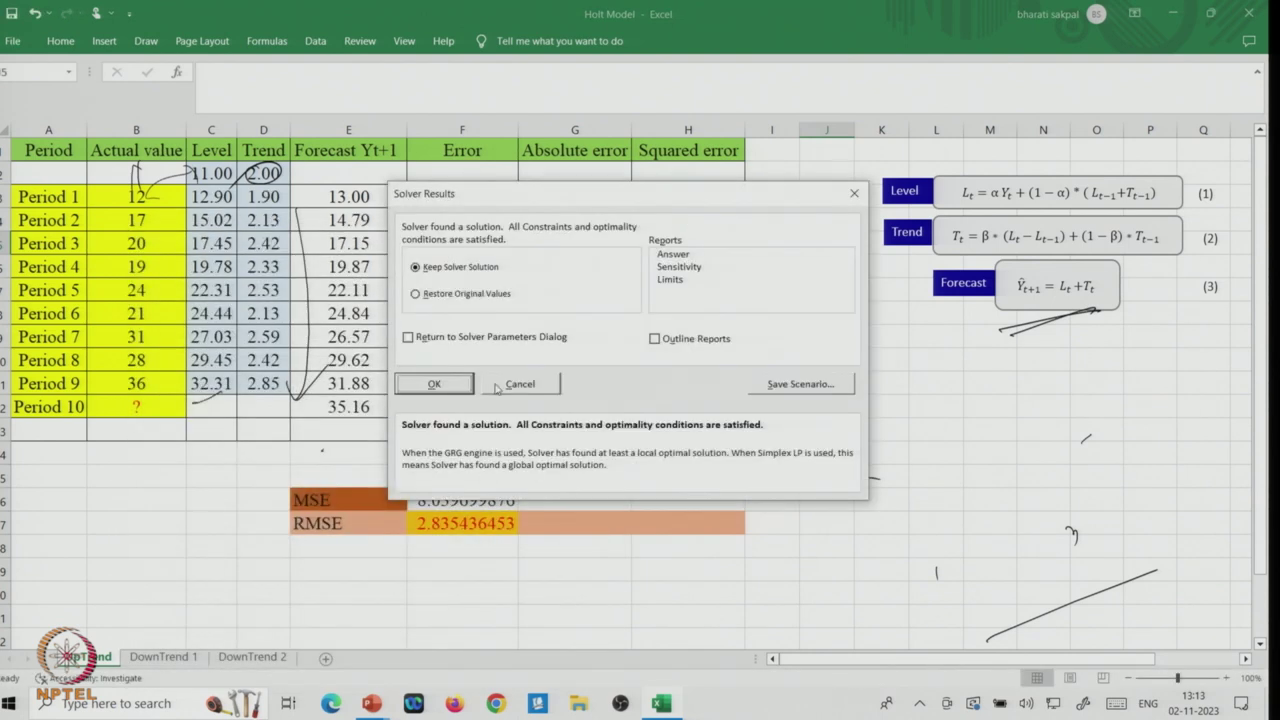
left_click(434, 385)
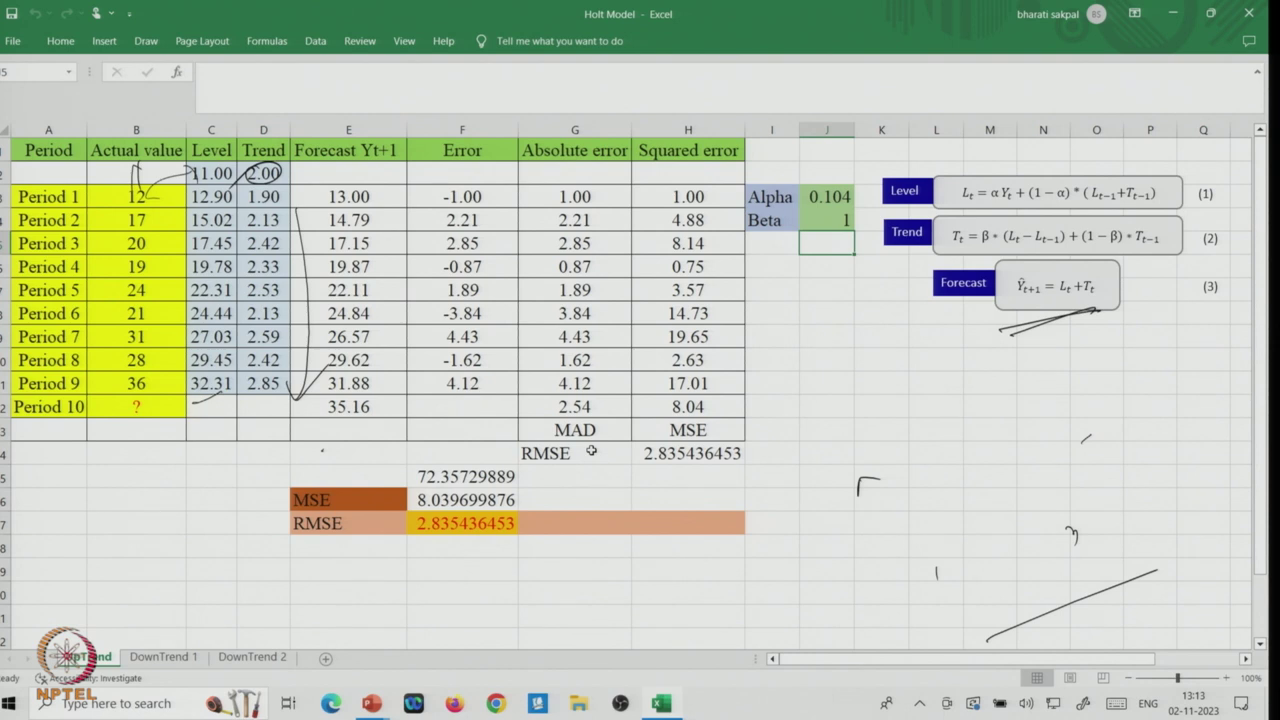
- Switch to the DownTrend 1 sheet and examine the actual values for quarters 1 to 9 and the initial level and trend
left_click(160, 657)
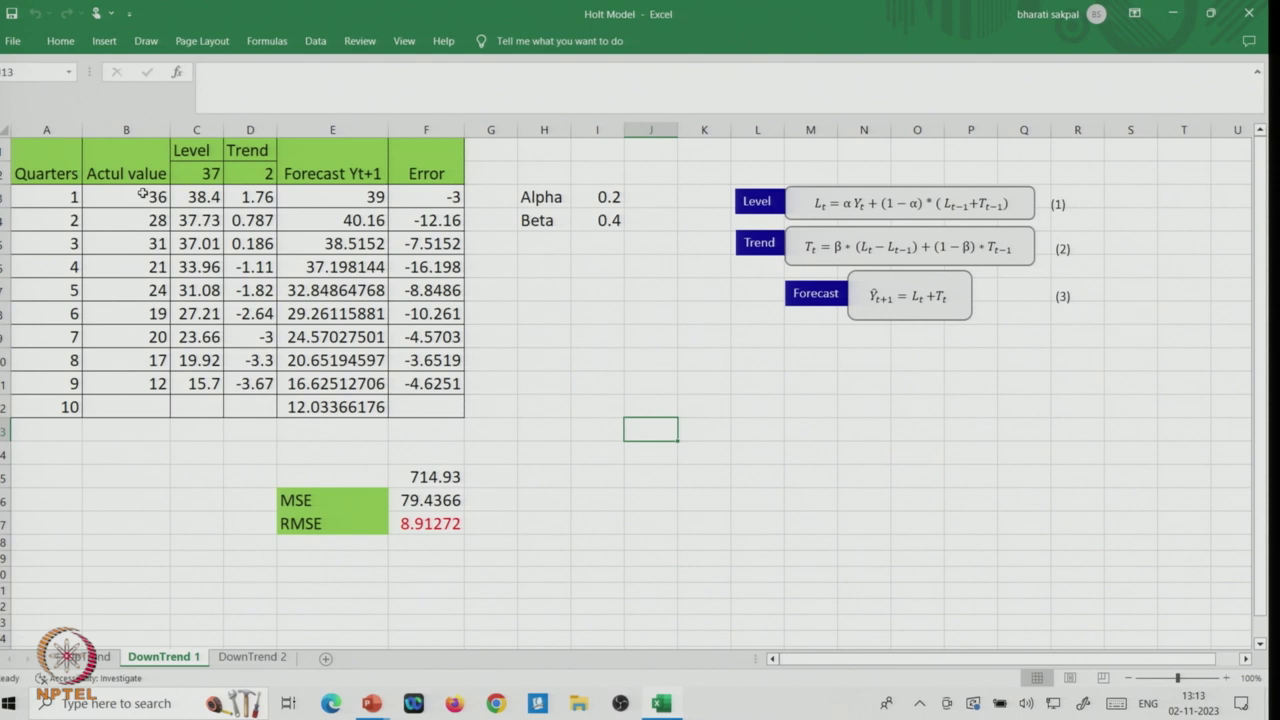
left_click_drag(145, 195, 153, 380)
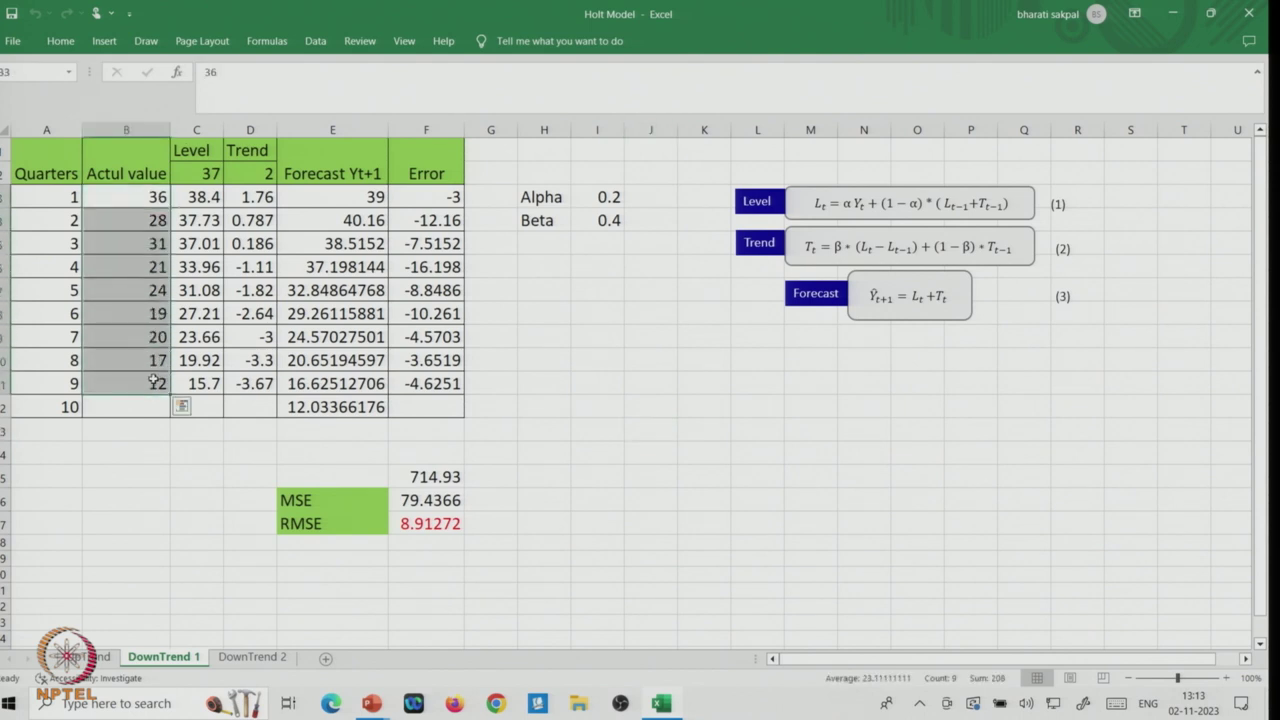
left_click(160, 456)
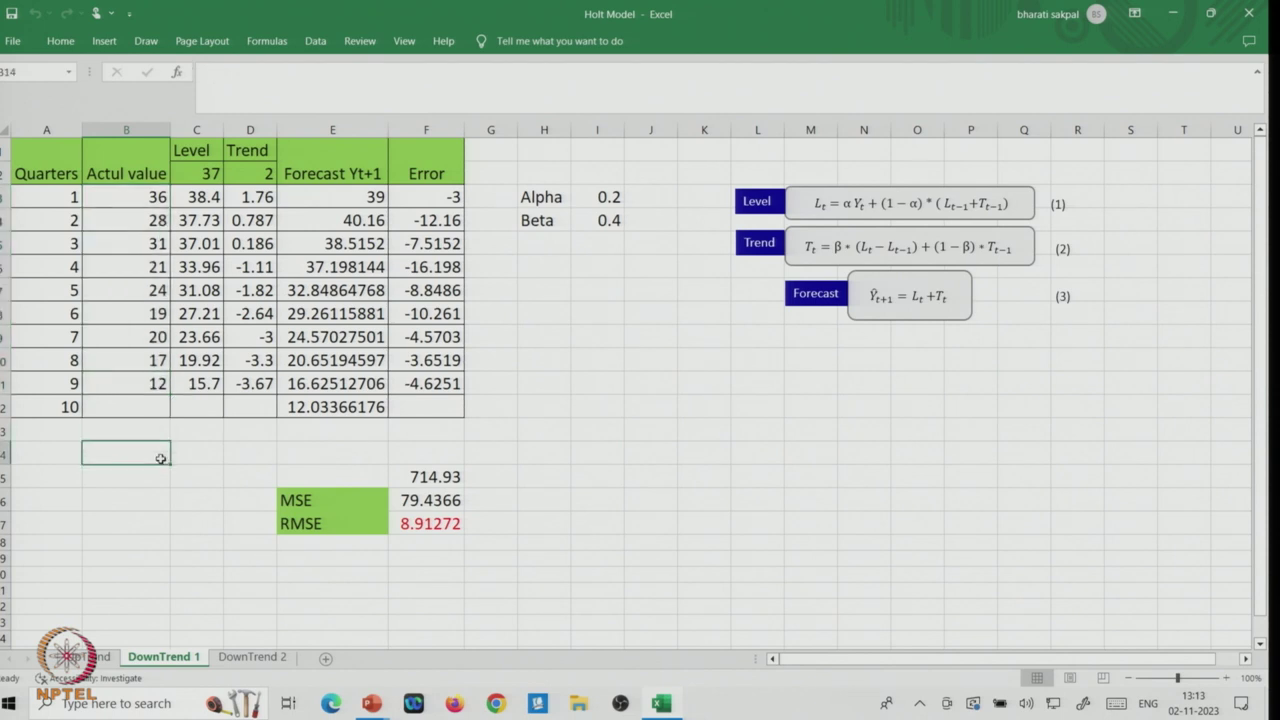
left_click(207, 172)
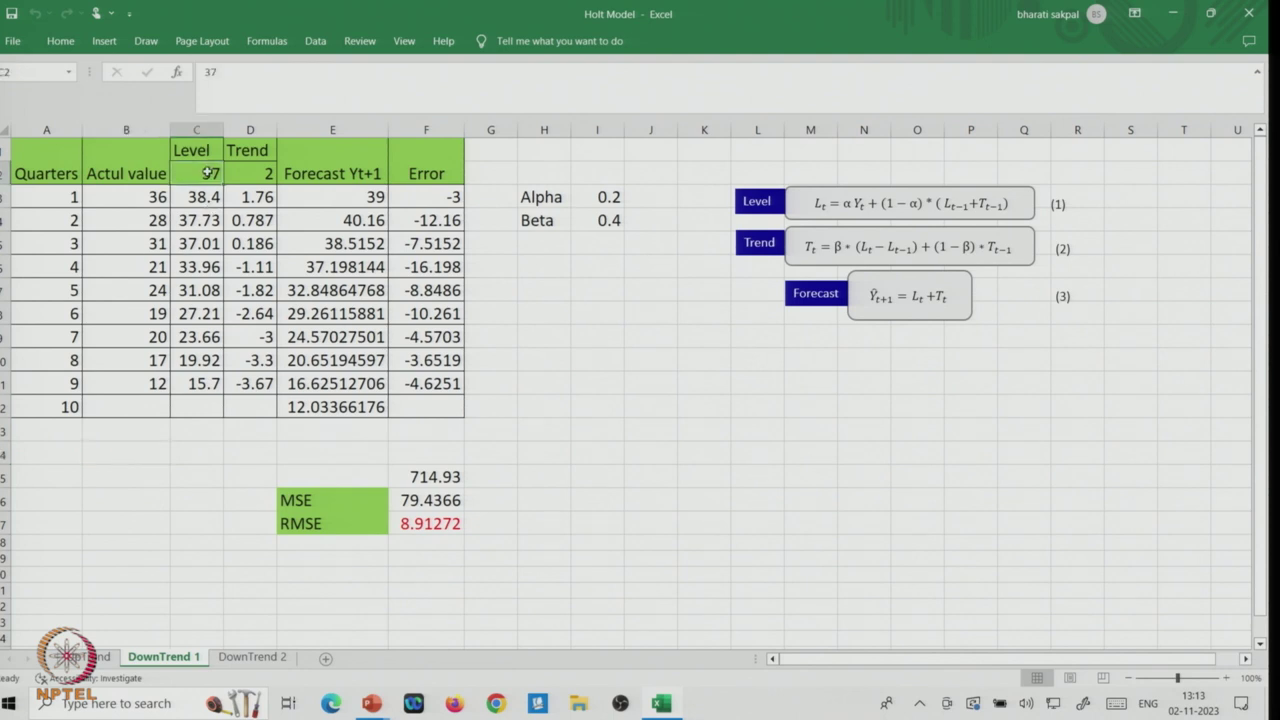
left_click(253, 174)
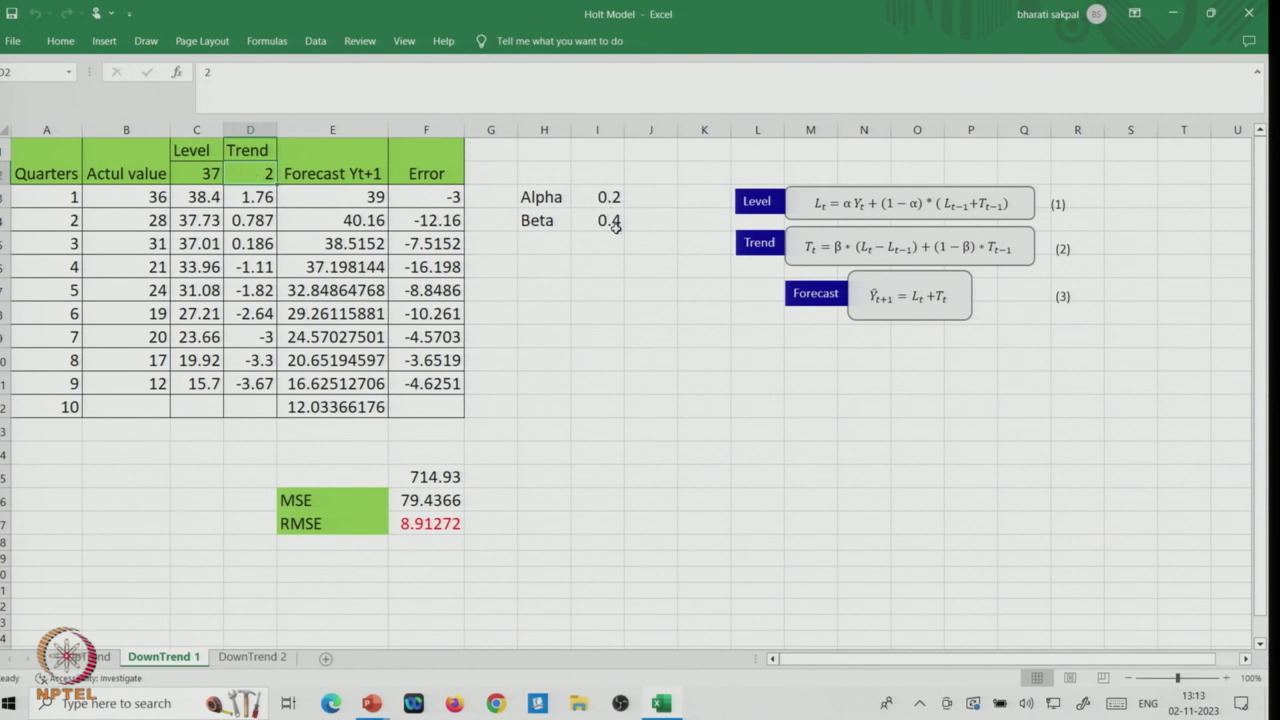
- Run Solver to minimize RMSE by changing Alpha and Beta, keep the Solver solution, and inspect the quarter 10 forecast and quarter 9 trend formulas
left_click(315, 41)
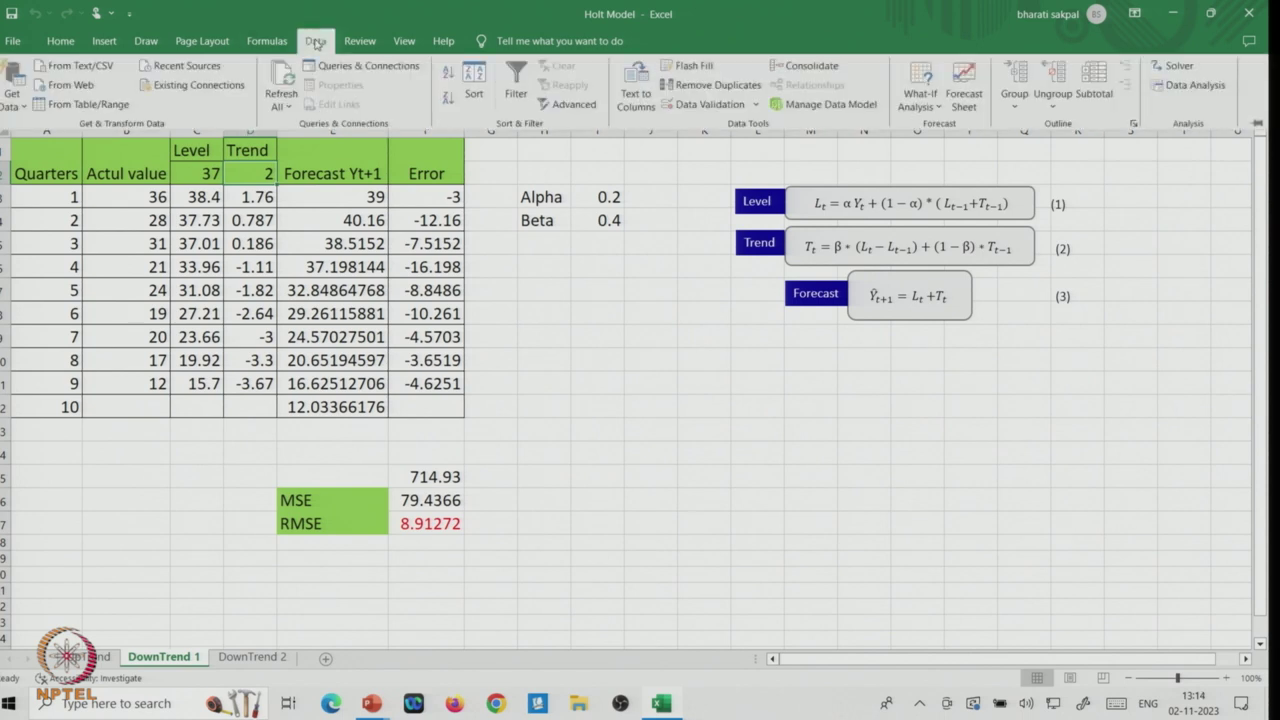
left_click(1180, 67)
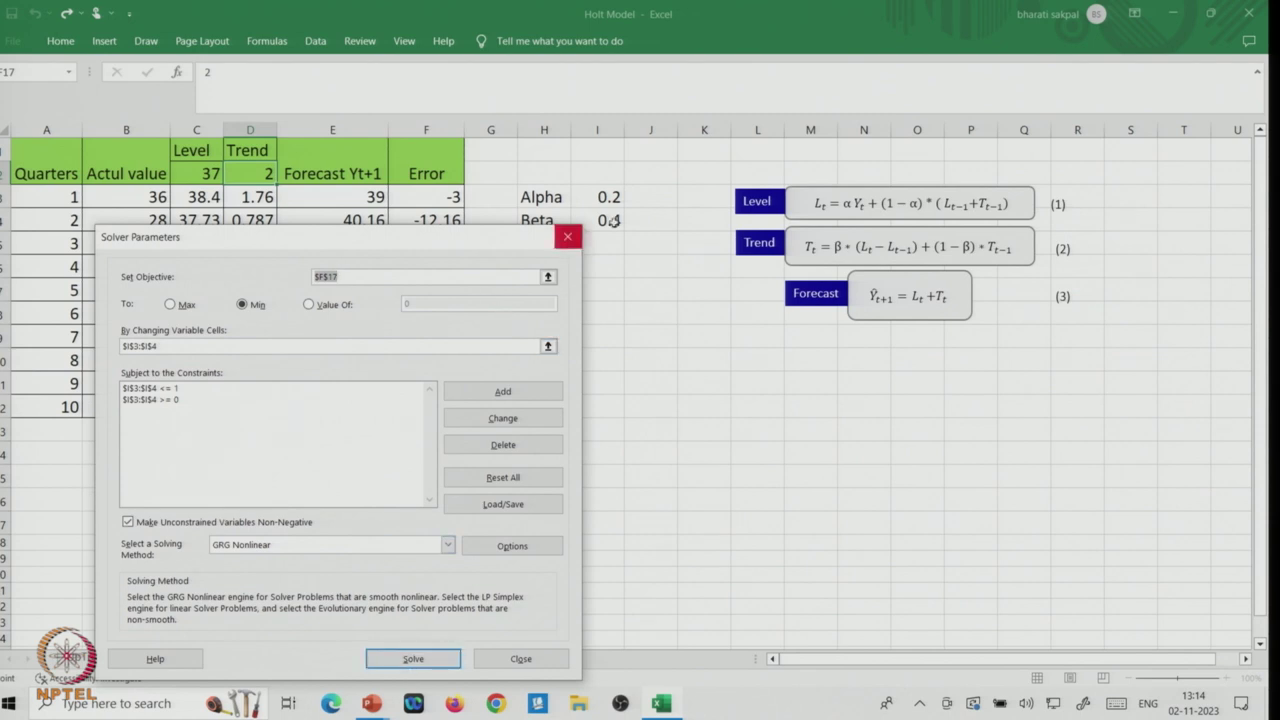
left_click(414, 660)
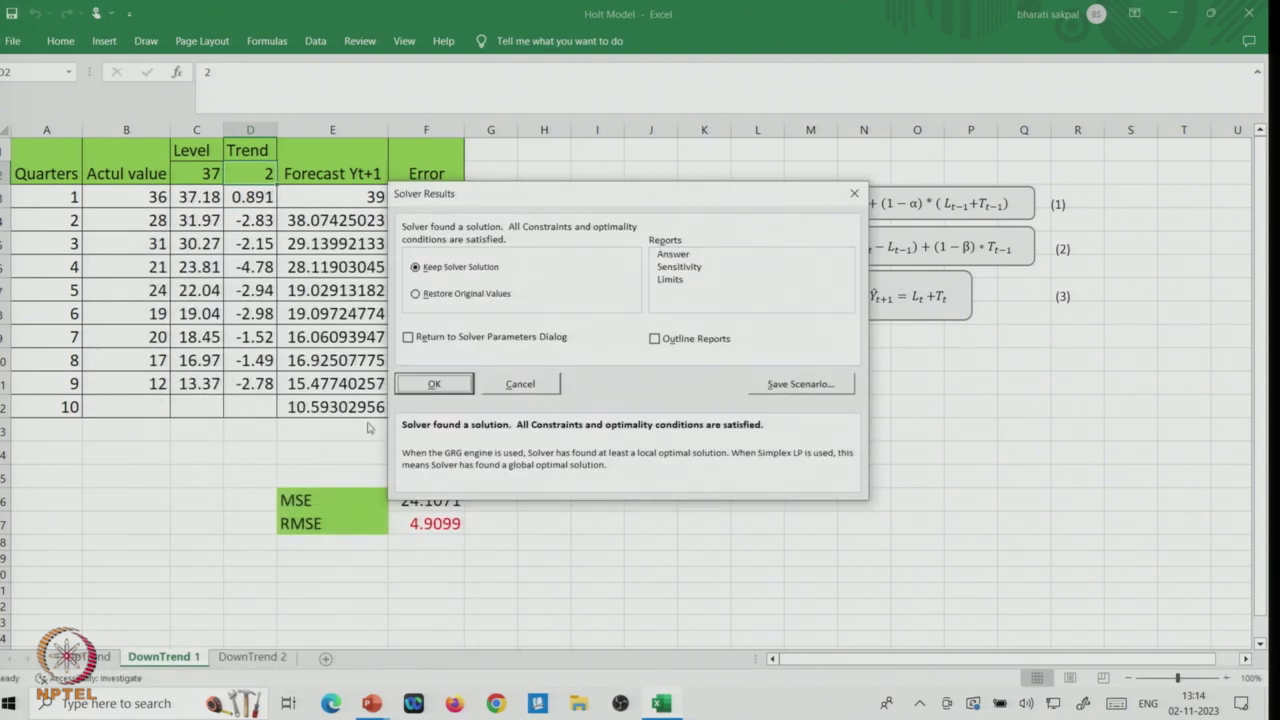
left_click(438, 386)
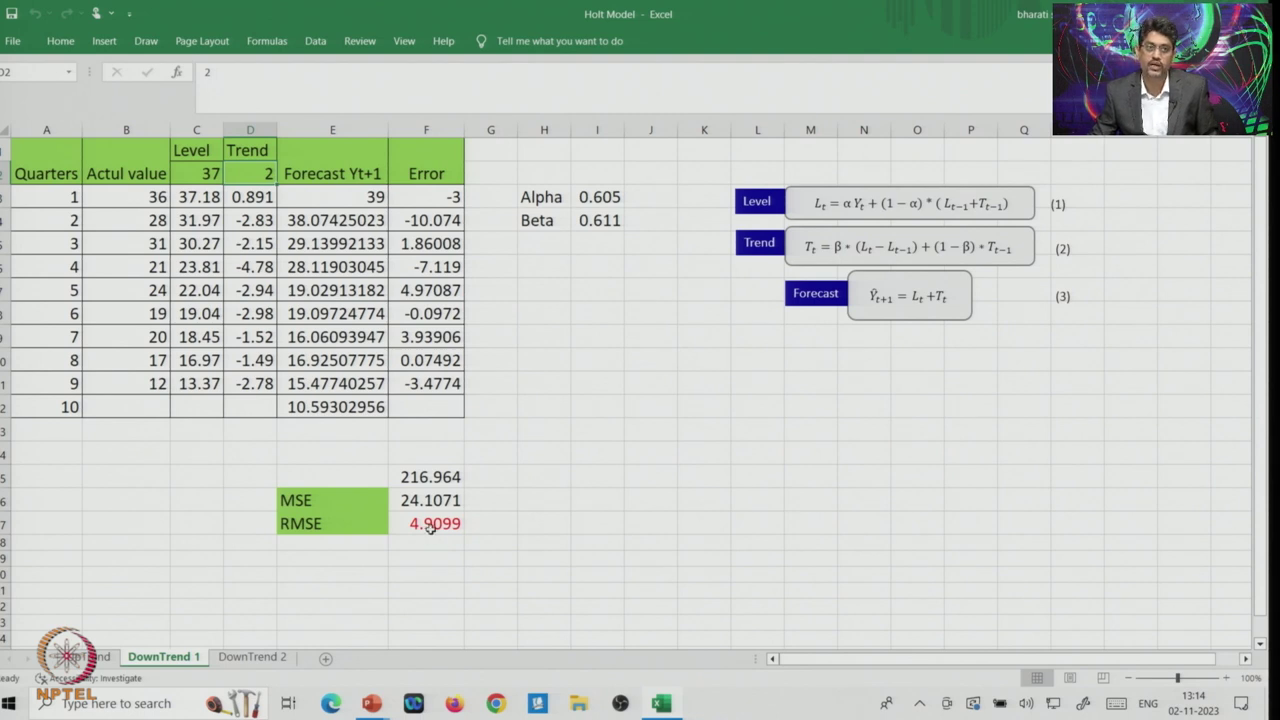
left_click(314, 407)
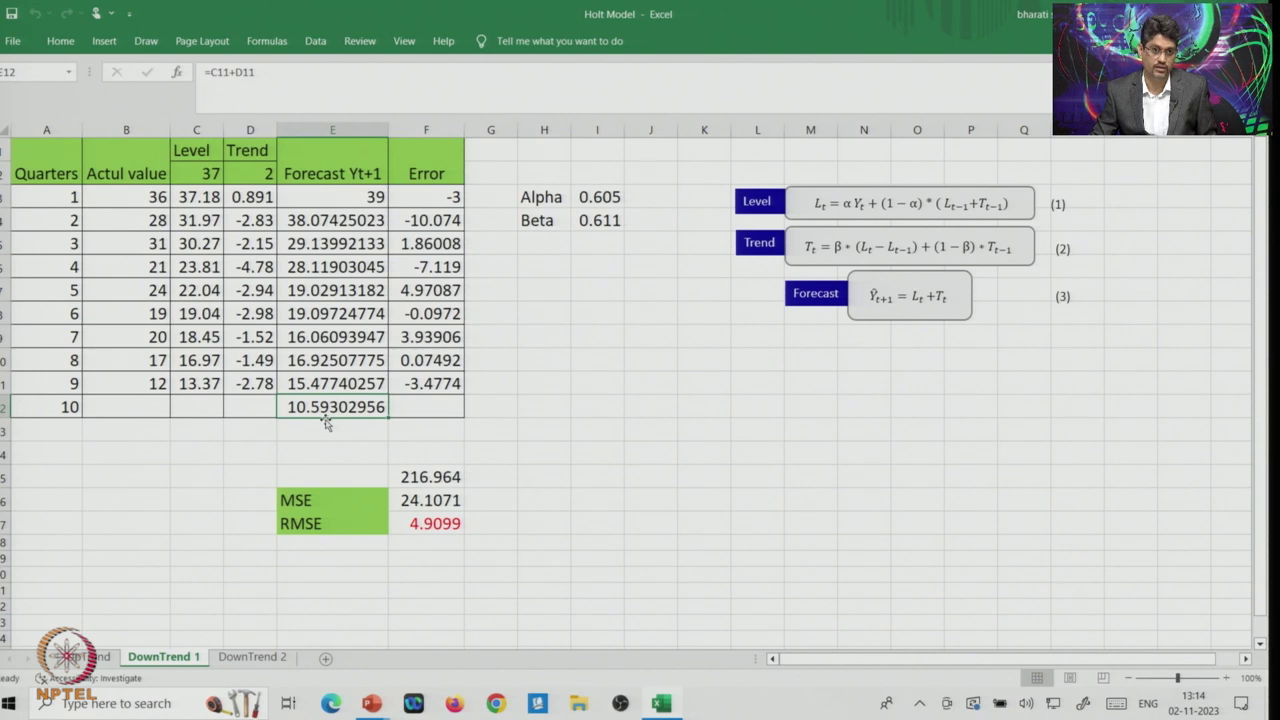
left_click(252, 384)
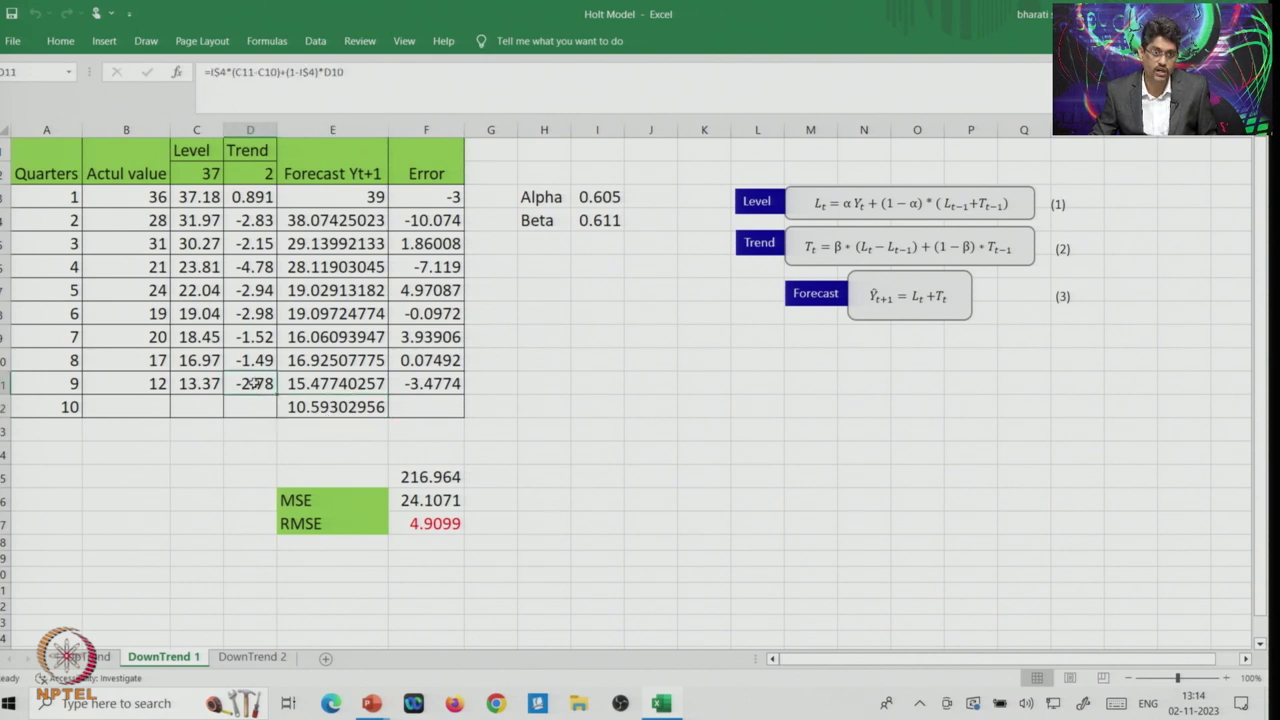
- Add quarter 11 directly below quarter 10 in the Quarters column
left_click(318, 432)
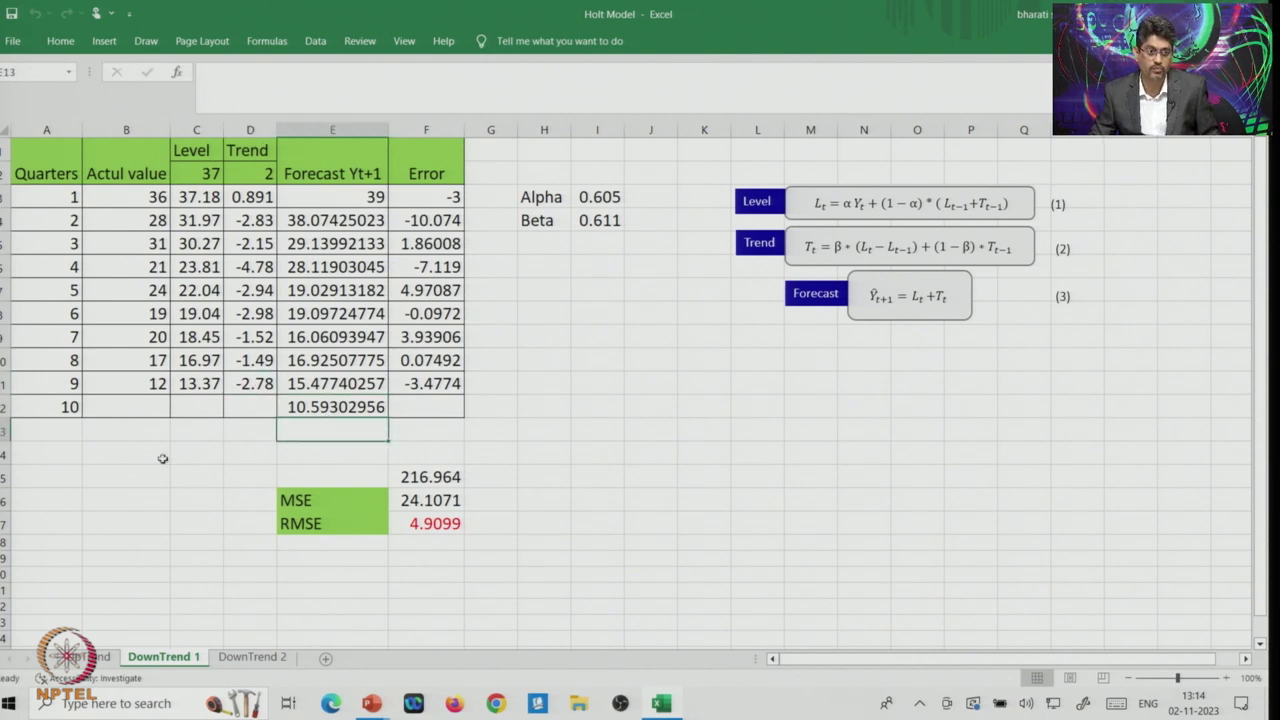
left_click(52, 436)
type("11")
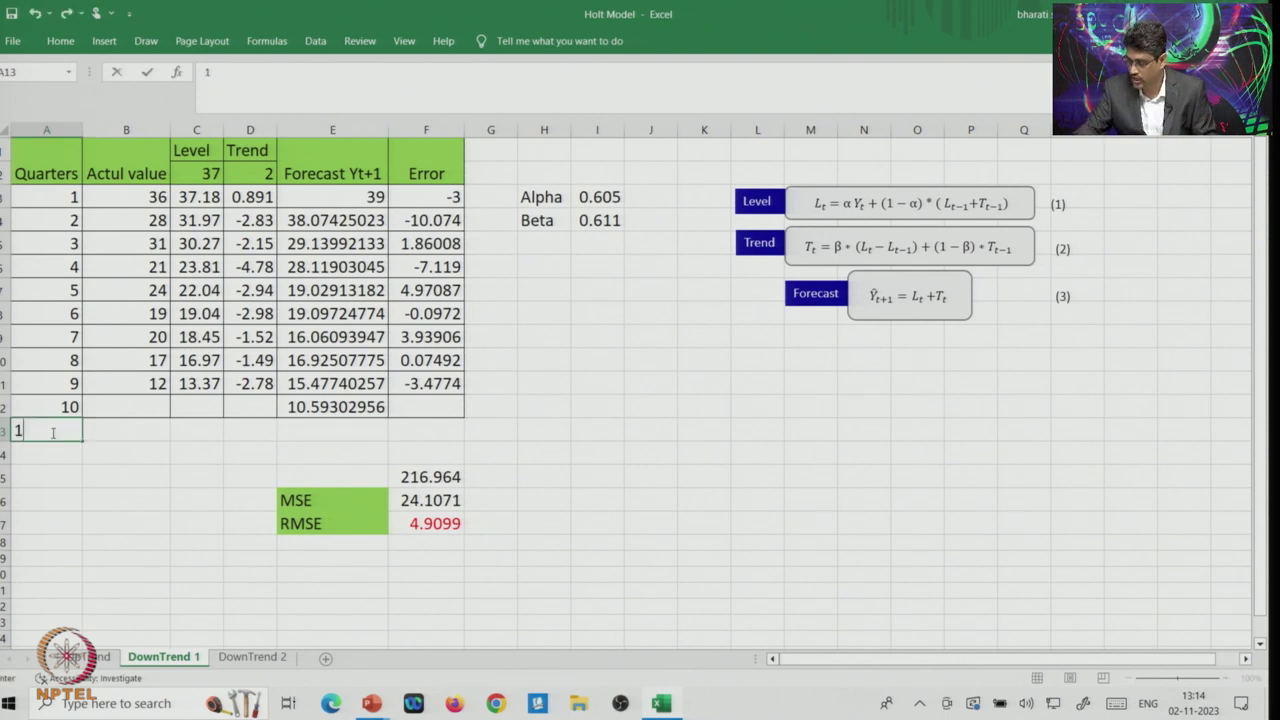
- Compute the quarter 11 forecast as the quarter 9 level plus twice the quarter 9 trend, using =C11+2*D11
key("Tab")
key("Tab")
key("Tab")
key("Tab")
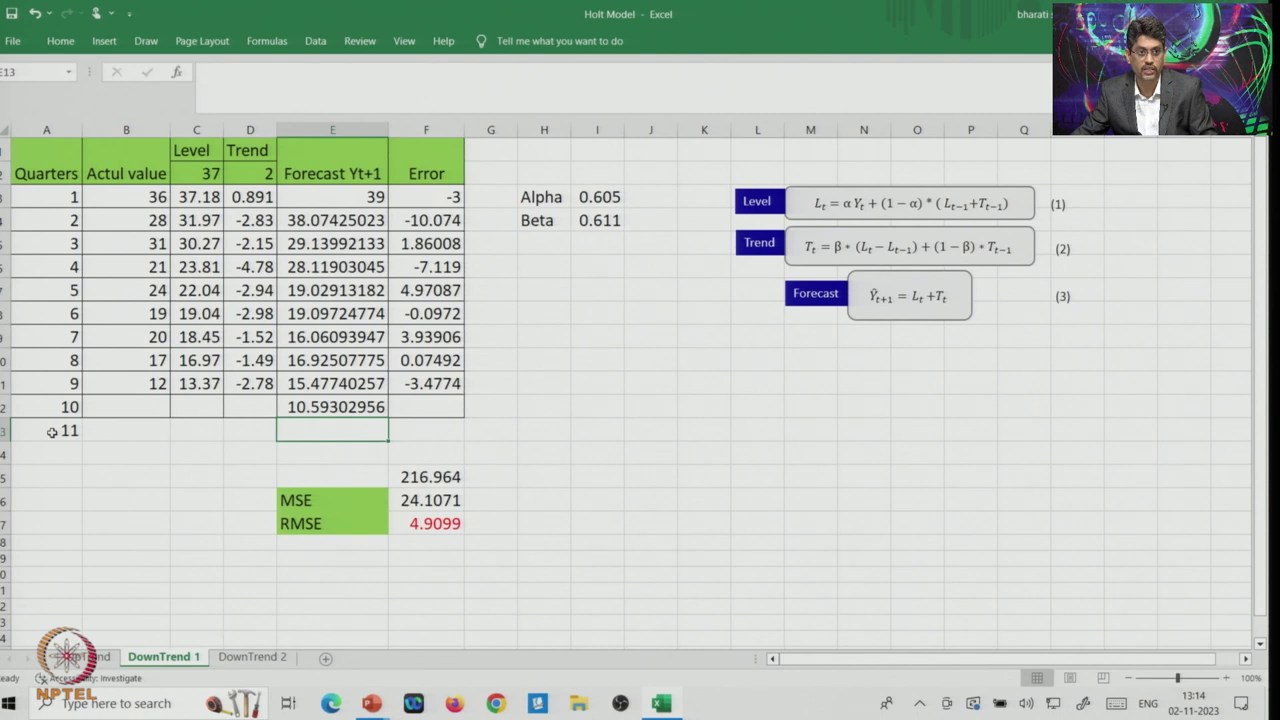
type("=")
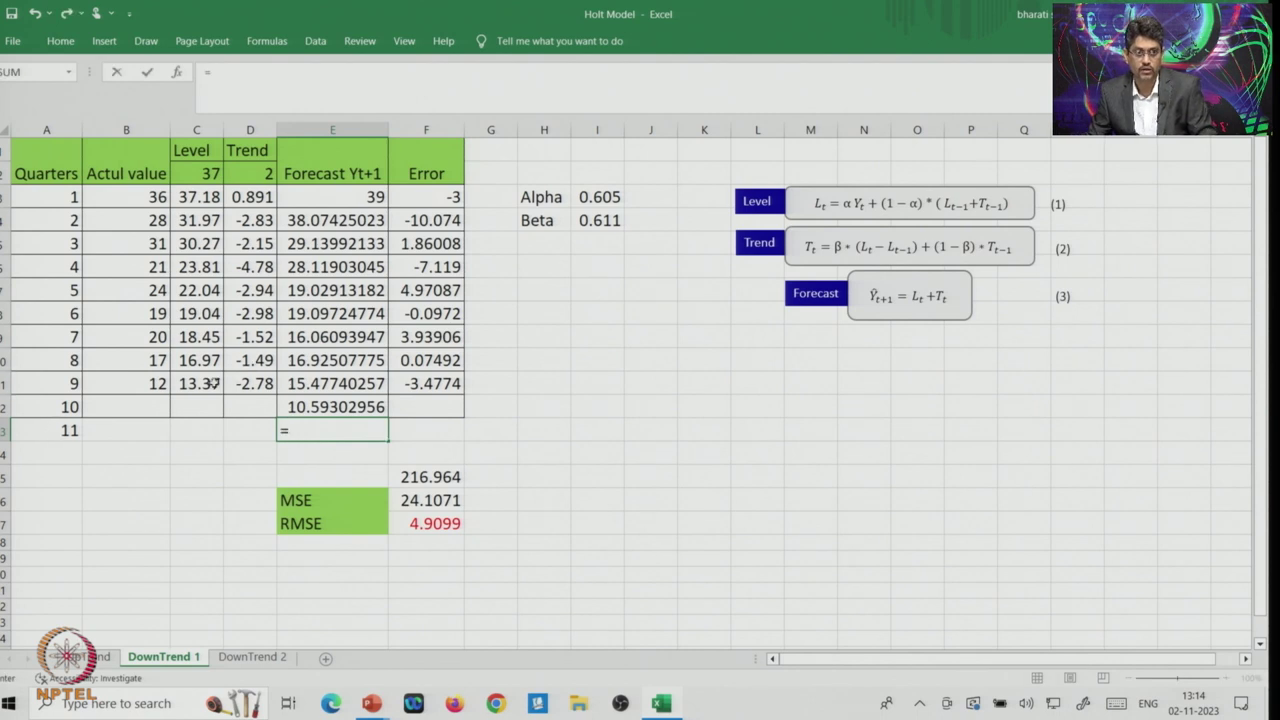
left_click(203, 384)
type("+2*")
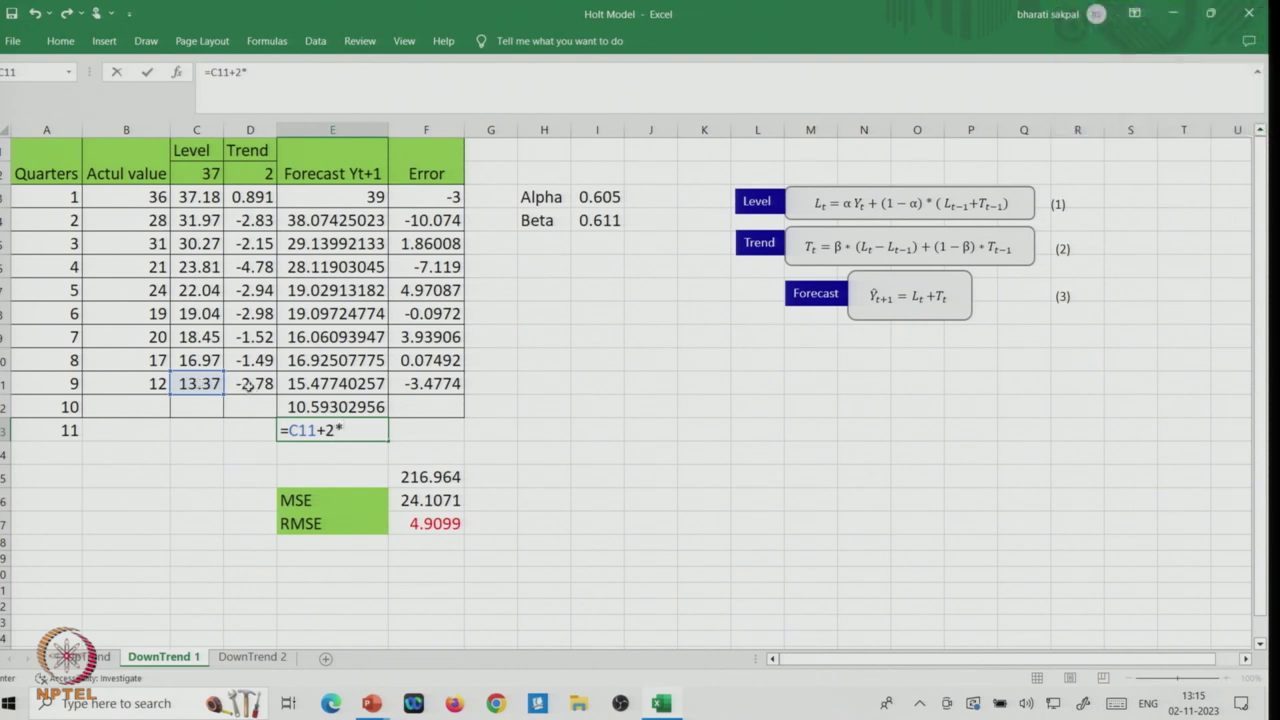
left_click(247, 387)
key("Return")
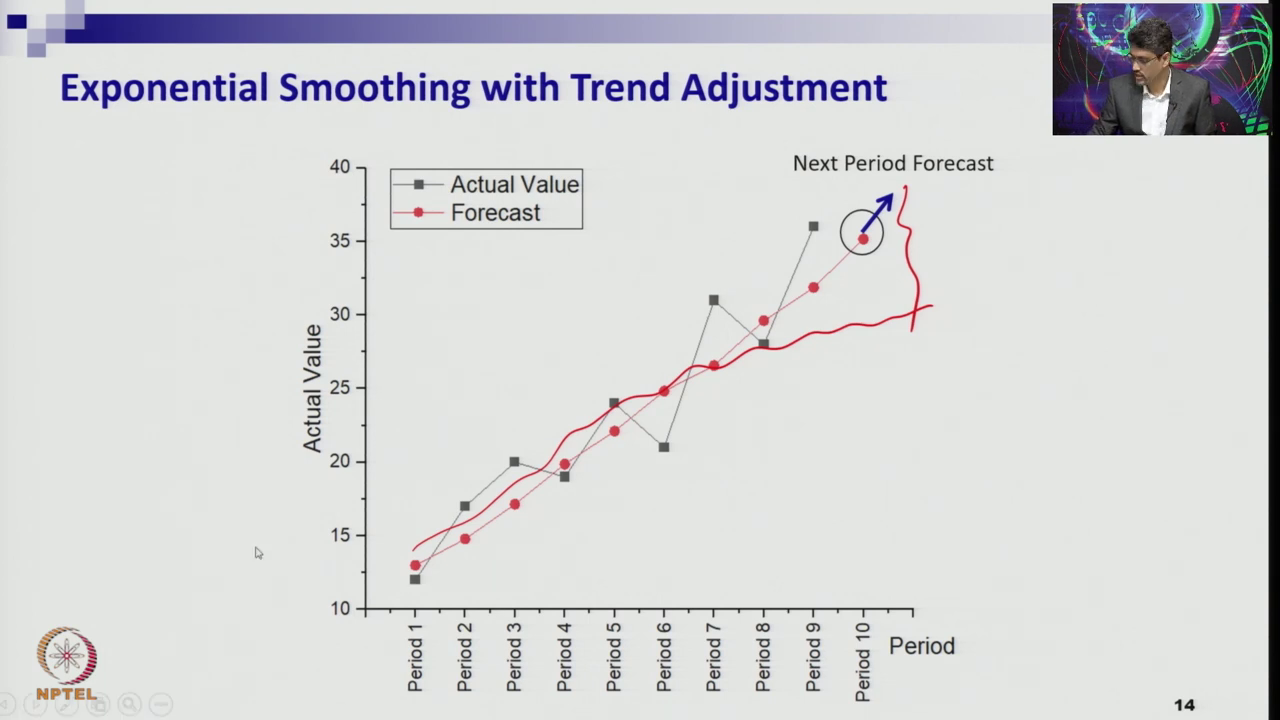
- Advance the slide show to the Holt Model in Down Trend Data slide and circle the January to May actual values in red ink
key("Page_Down")
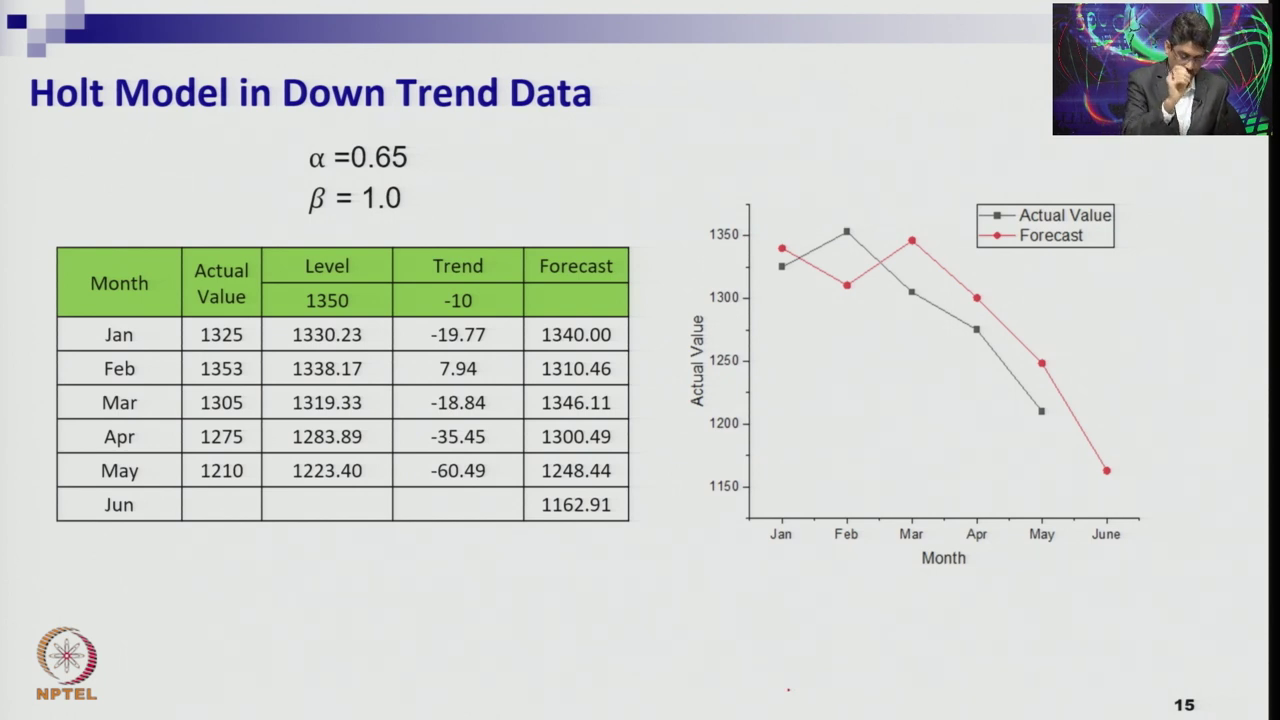
mouse_move(199, 323)
left_mouse_down()
mouse_move(183, 457)
mouse_move(268, 335)
mouse_move(176, 362)
left_mouse_up()
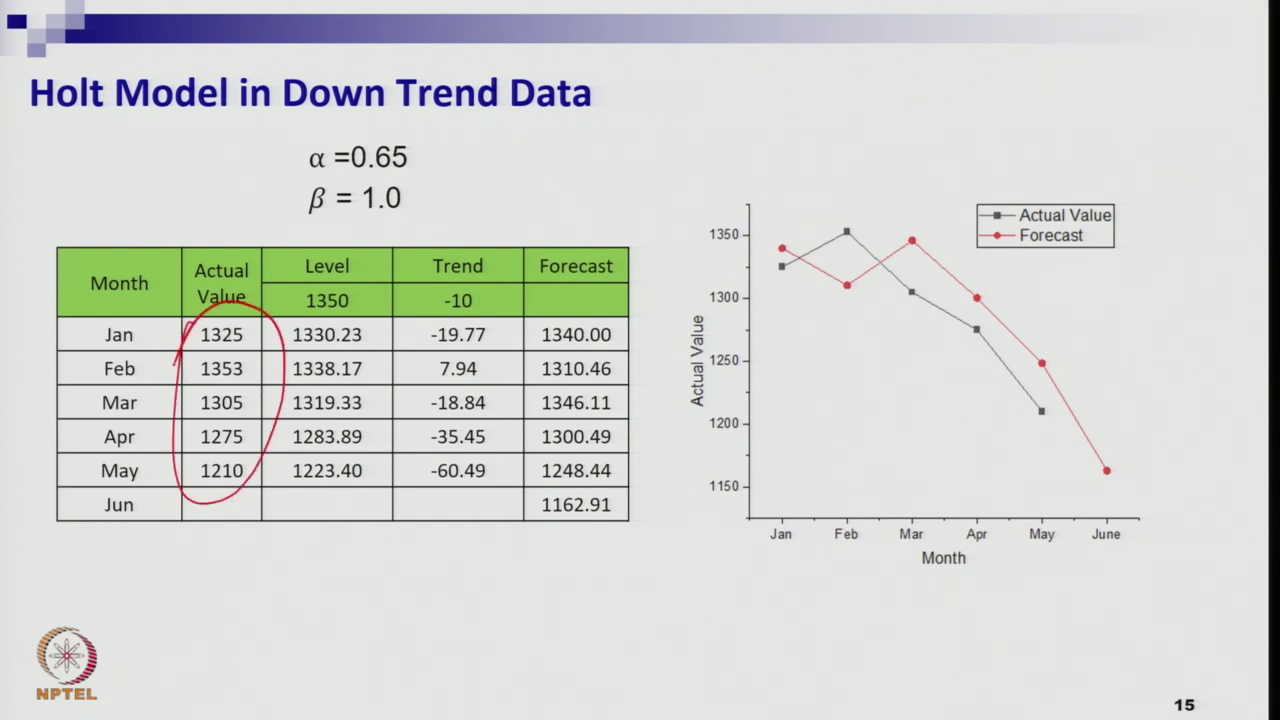